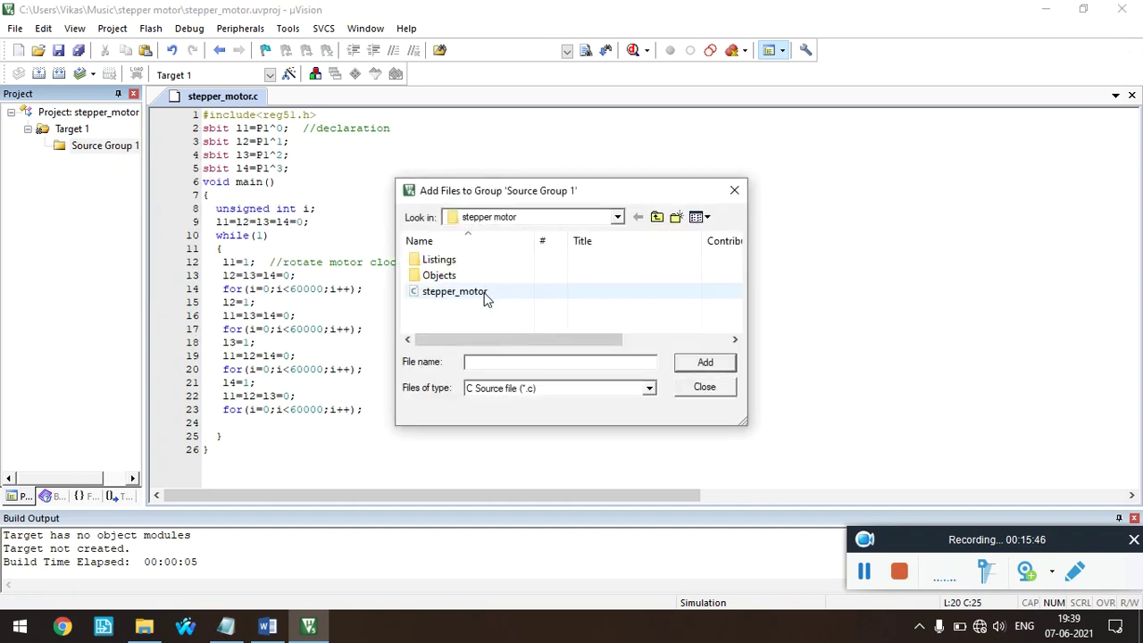
Add the C source file stepper_motor to Source Group 1 and close the file selection.
left_click(484, 294)
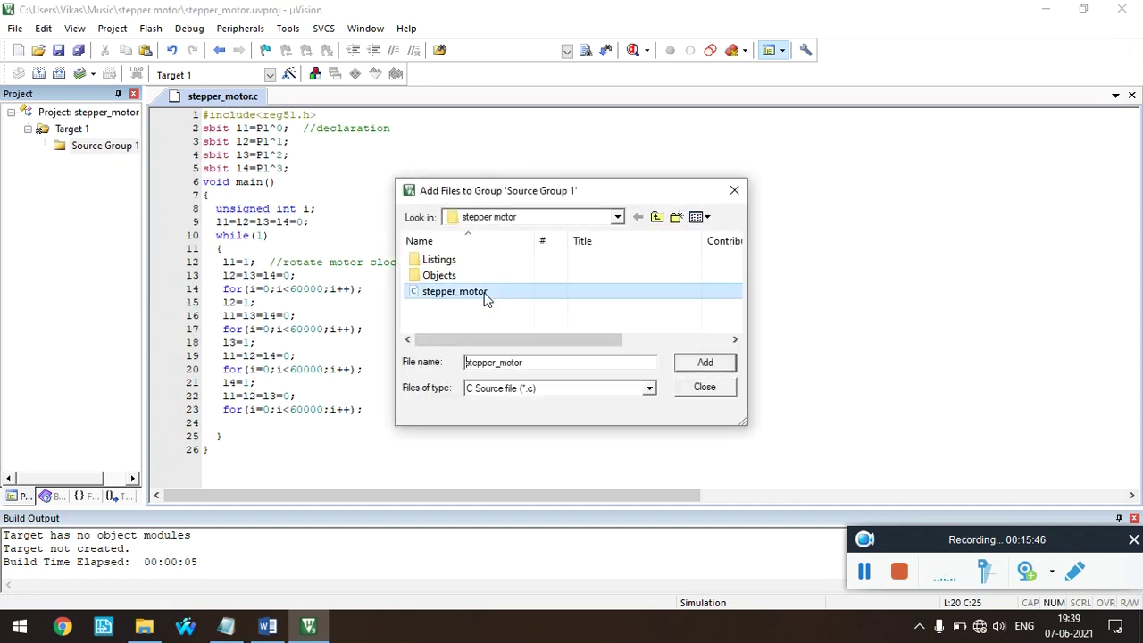
left_click(720, 367)
left_click(708, 387)
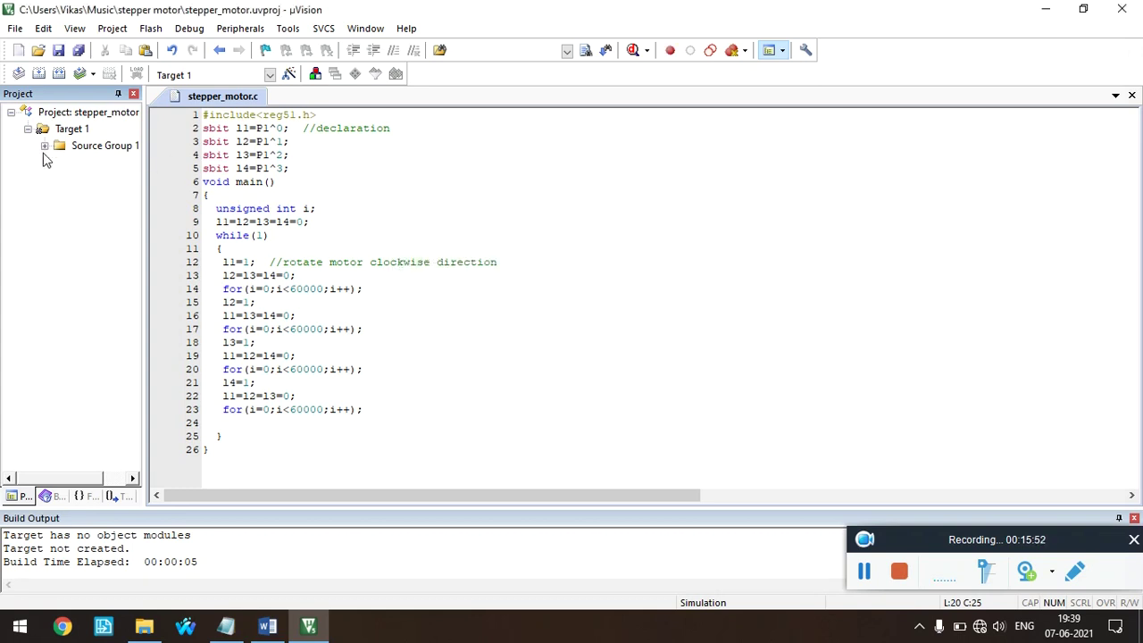
Build the stepper_motor target, including a full rebuild of all target files.
left_click(122, 29)
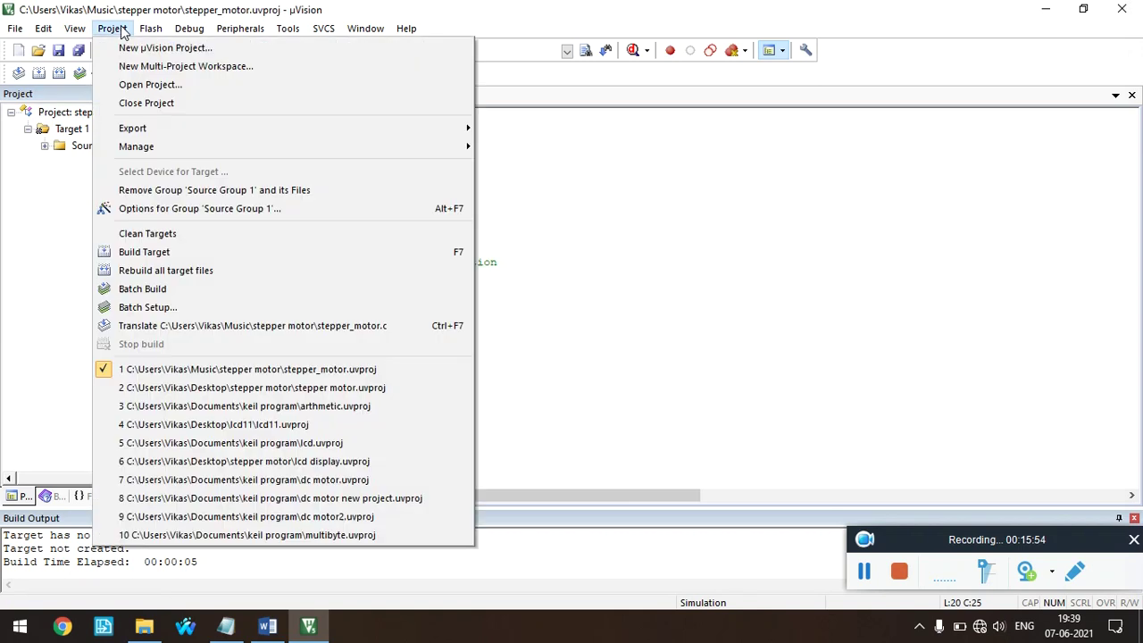
left_click(145, 253)
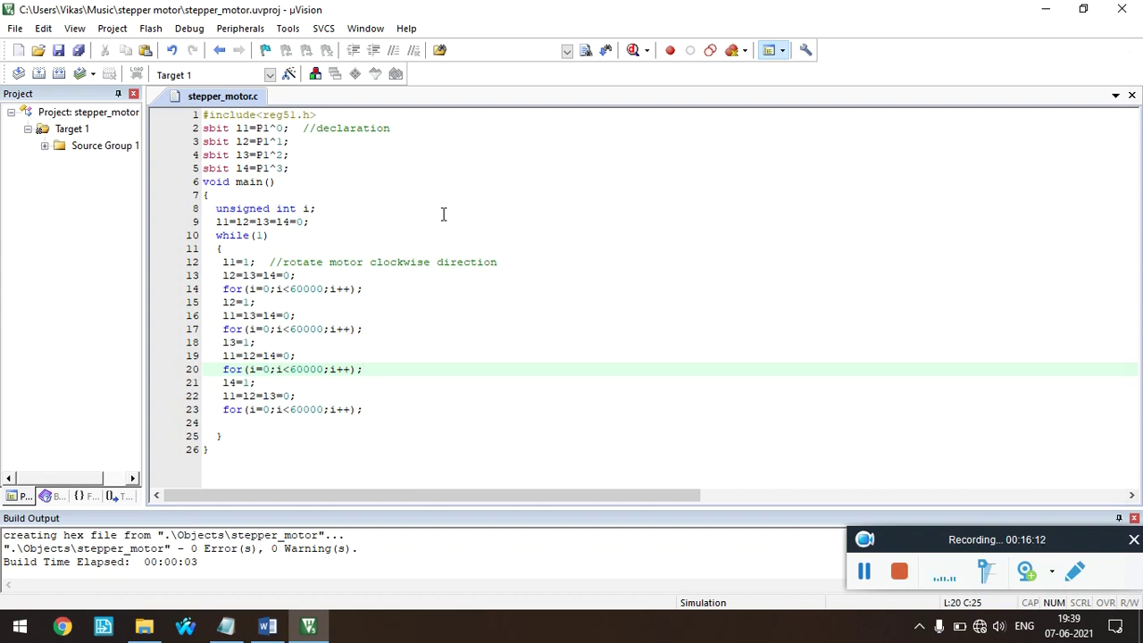
left_click(112, 28)
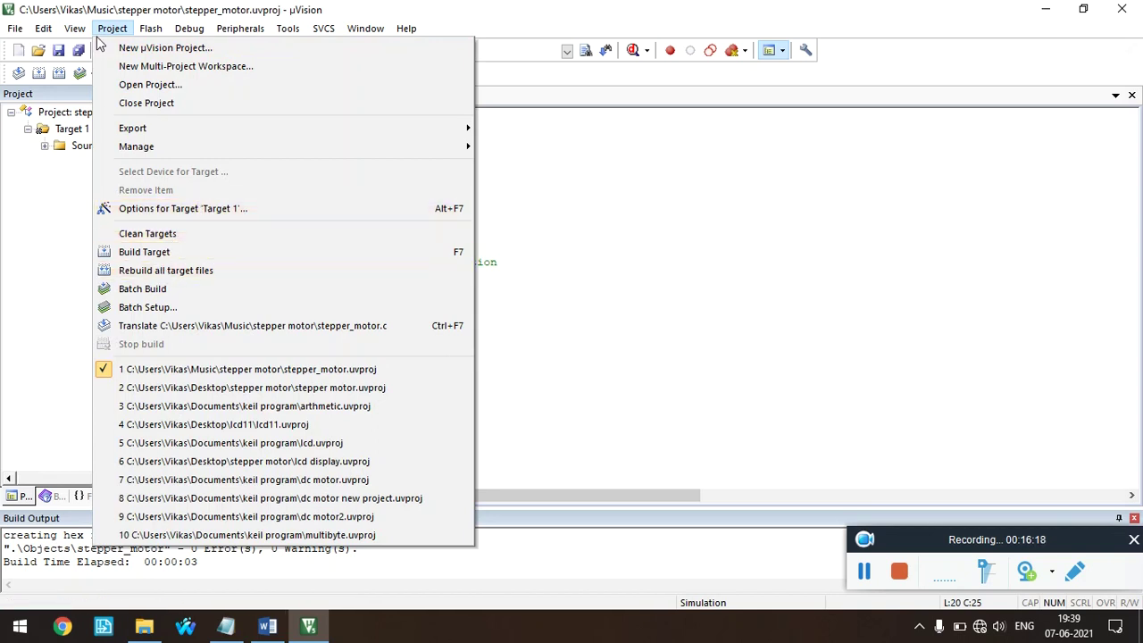
left_click(133, 270)
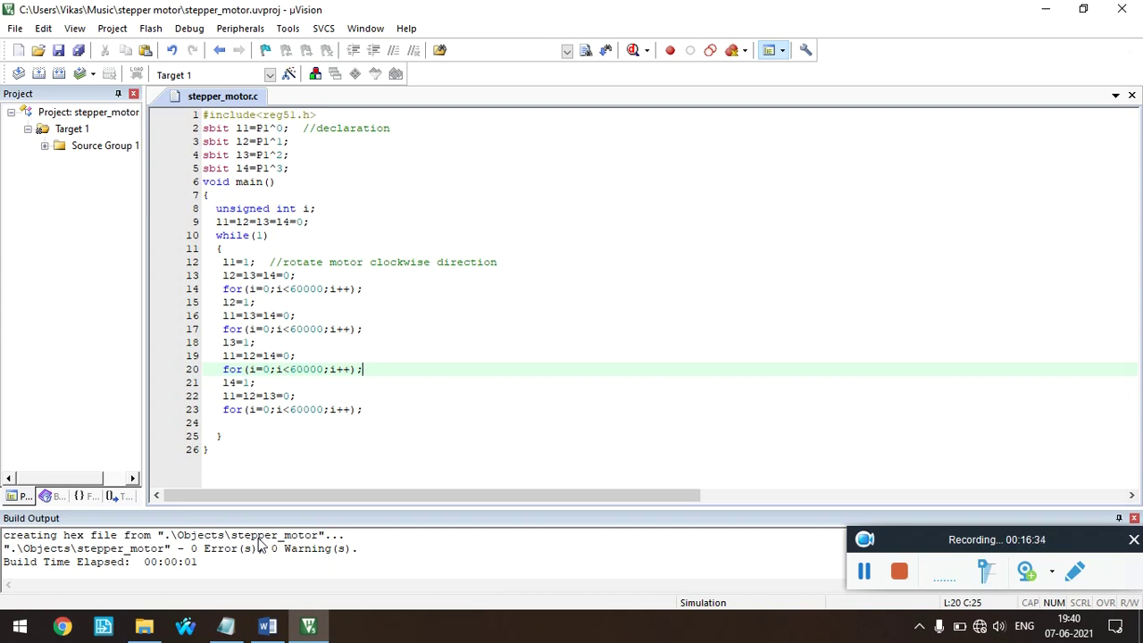
Minimize µVision and launch Proteus 8 Professional.
left_click(308, 626)
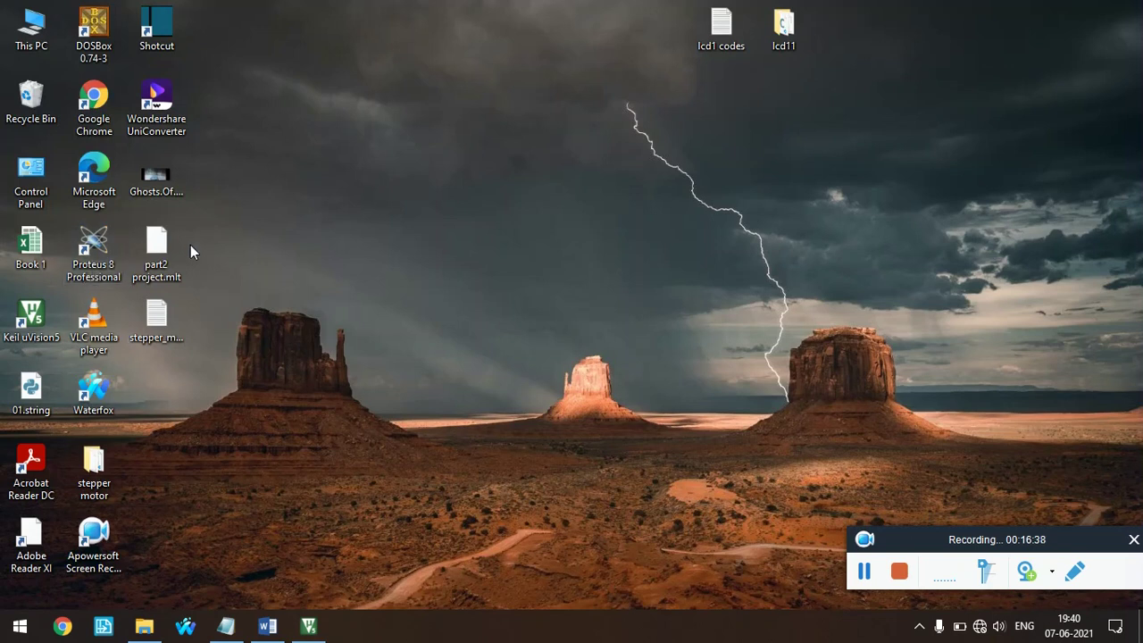
double_click(90, 239)
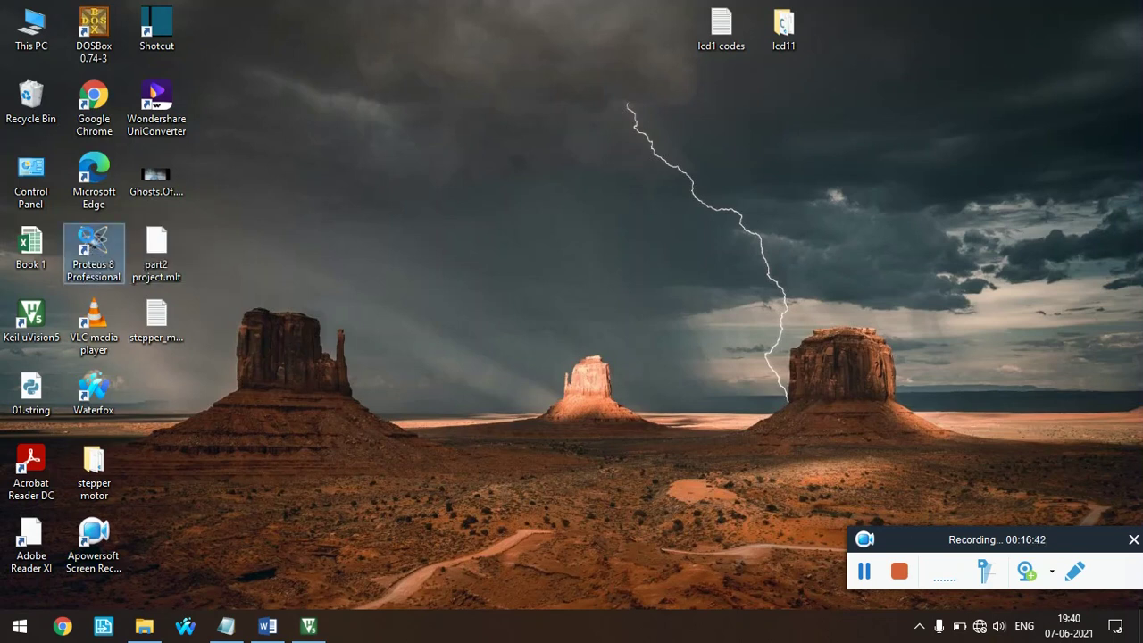
right_click(87, 241)
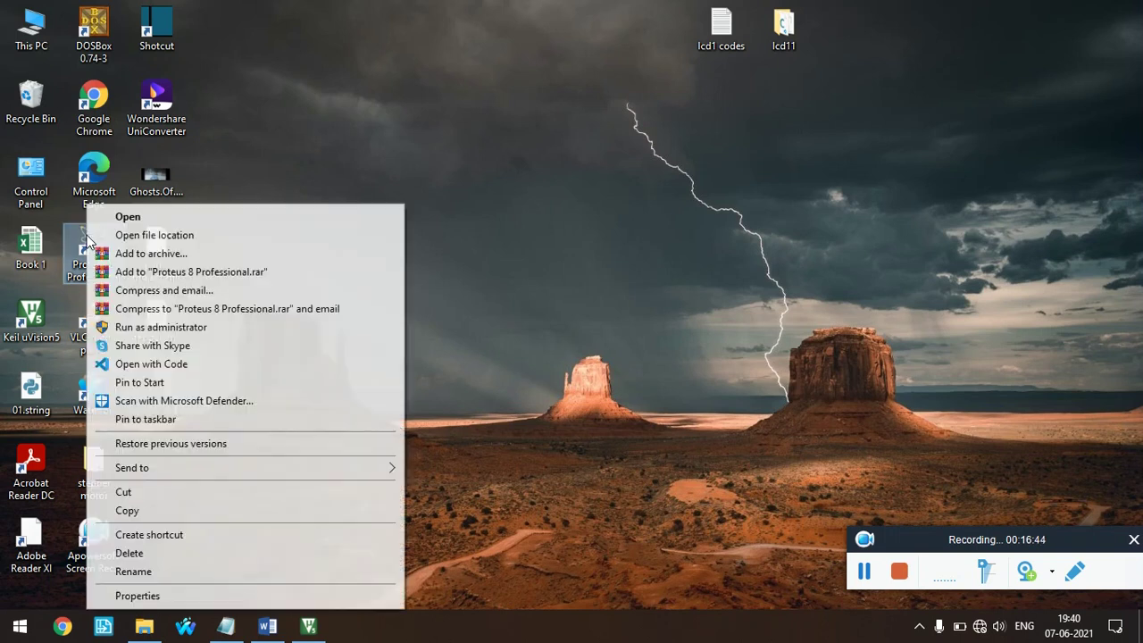
left_click(148, 216)
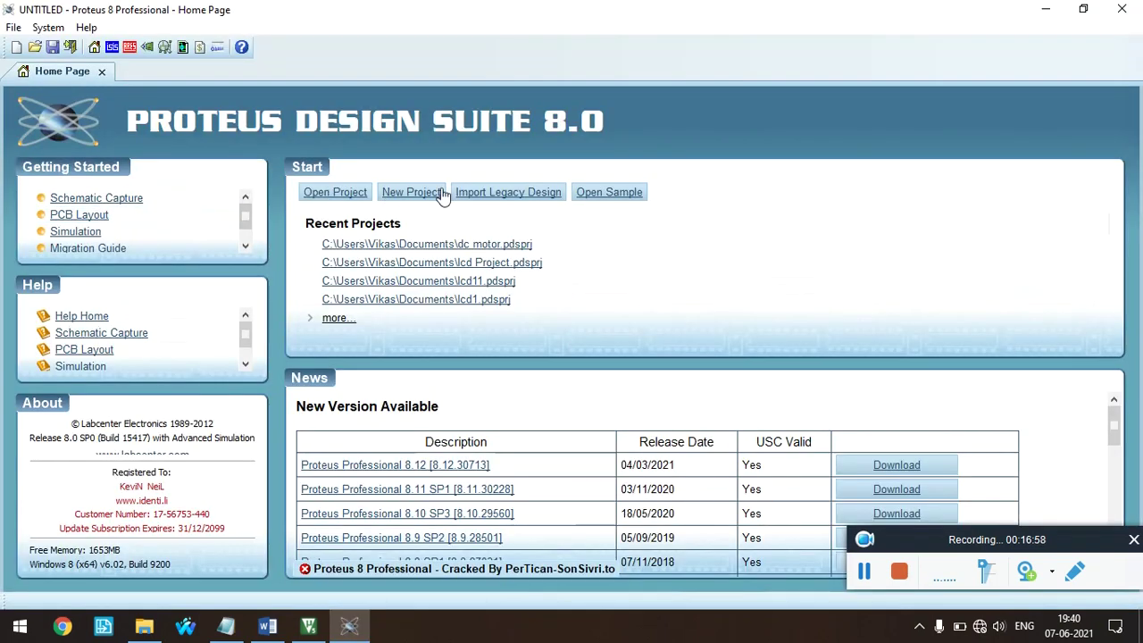
Start a new project named Stepper_motor.pdsprj and continue to the schematic design settings.
left_click(411, 194)
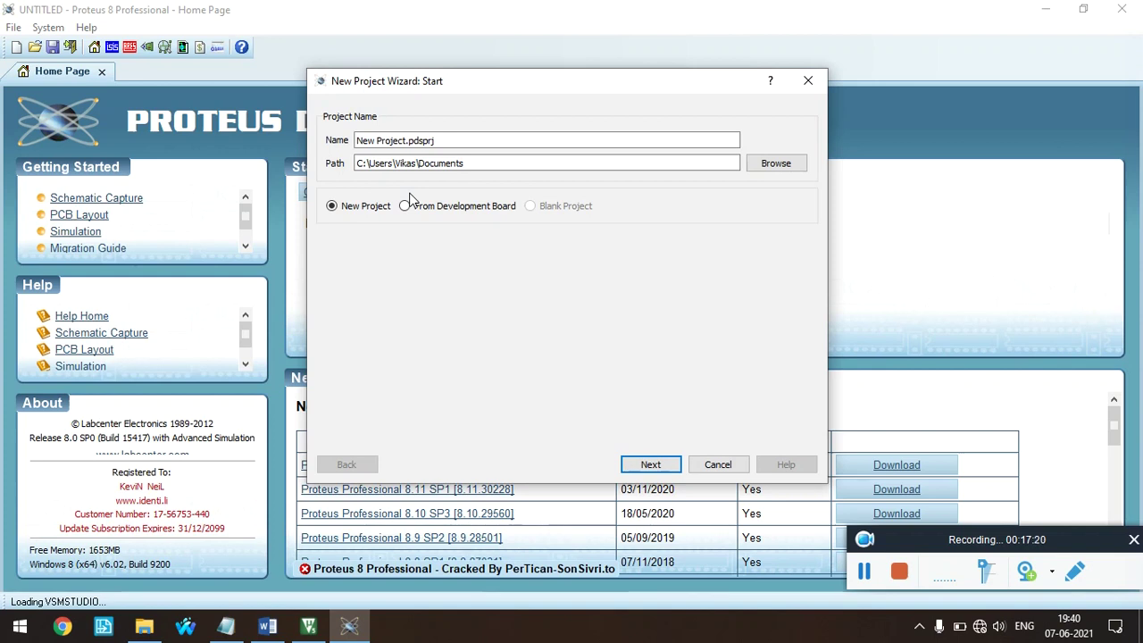
left_click(406, 140)
key("BackSpace")
key("BackSpace")
key("BackSpace")
key("BackSpace")
key("BackSpace")
key("BackSpace")
key("BackSpace")
key("BackSpace")
key("BackSpace")
key("BackSpace")
key("BackSpace")
type("Ste")
type("pper")
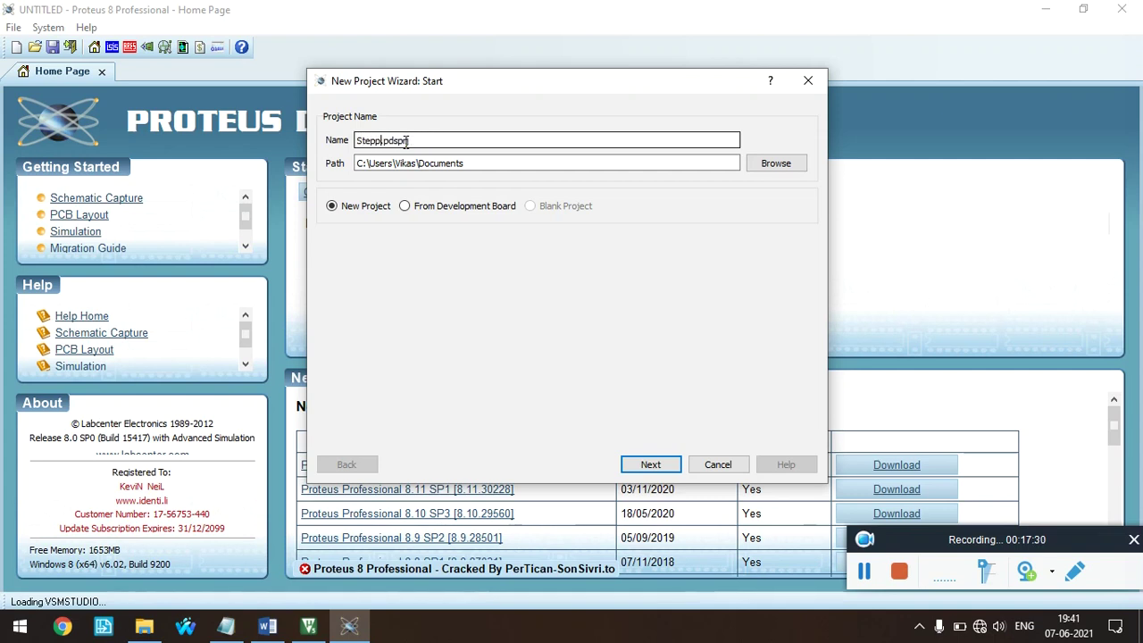
type("_motor")
left_click(649, 465)
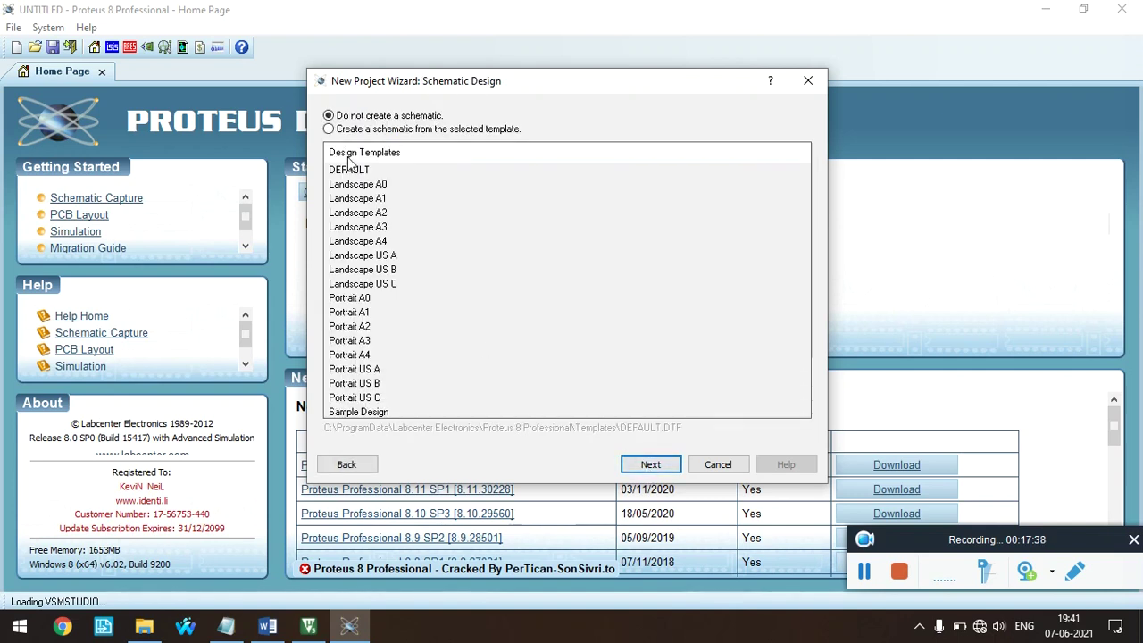
Include a schematic and a PCB layout in the project, both based on the DEFAULT template.
left_click(330, 128)
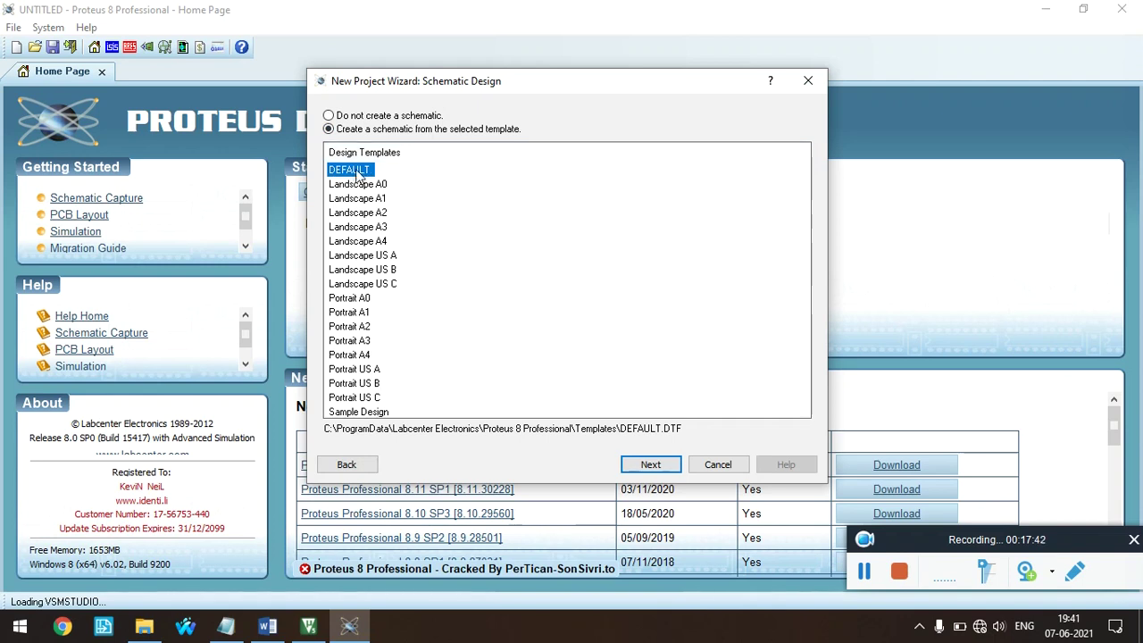
left_click(632, 467)
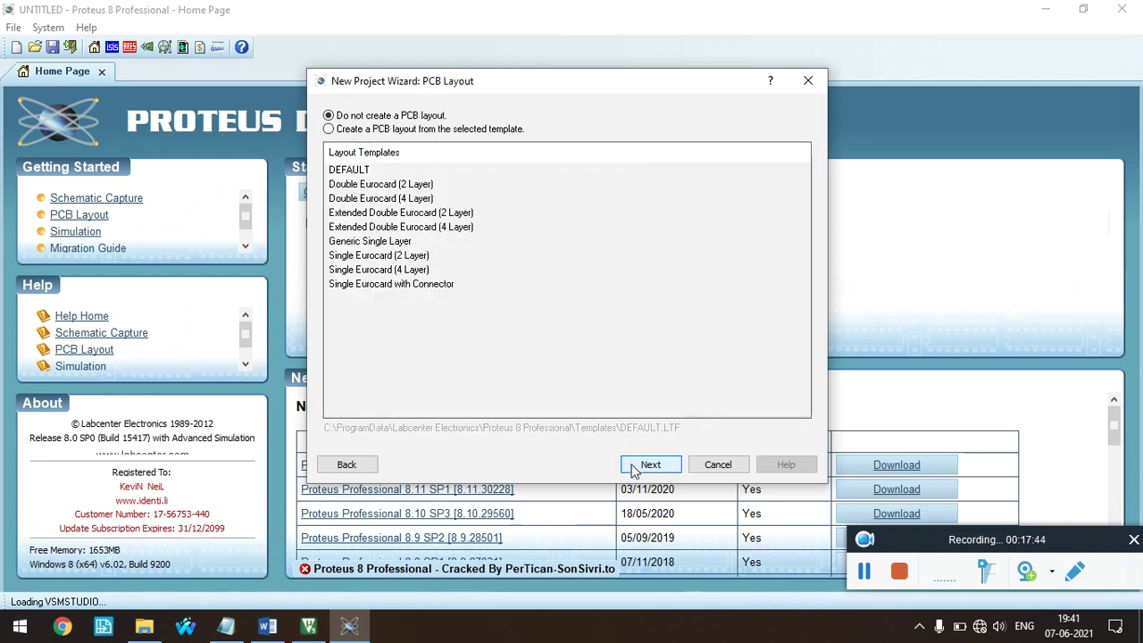
left_click(330, 129)
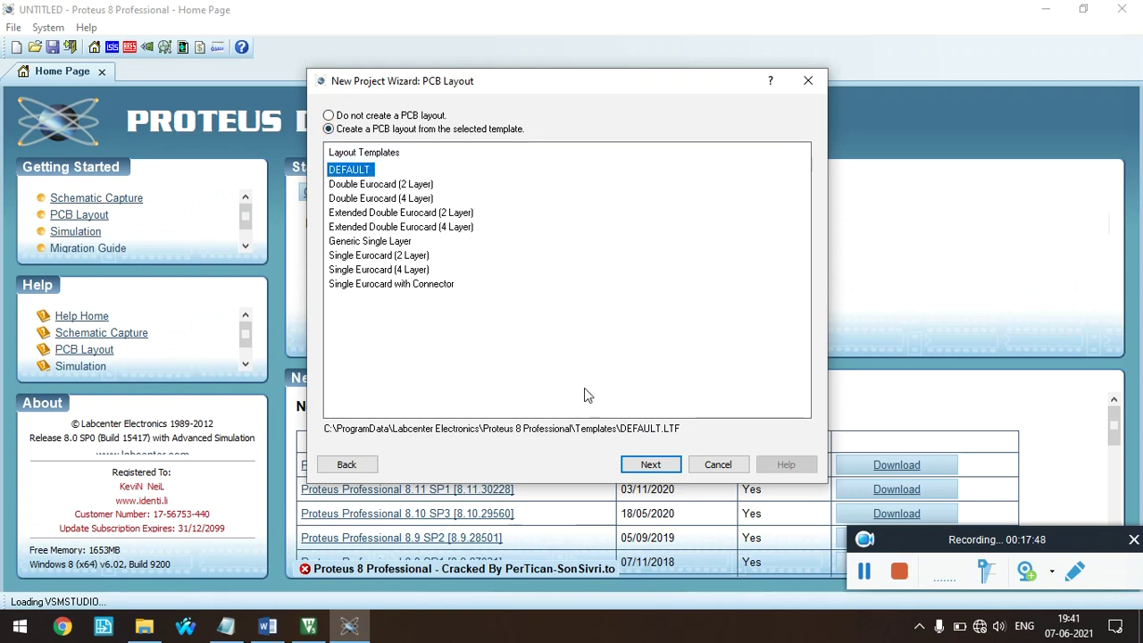
left_click(652, 466)
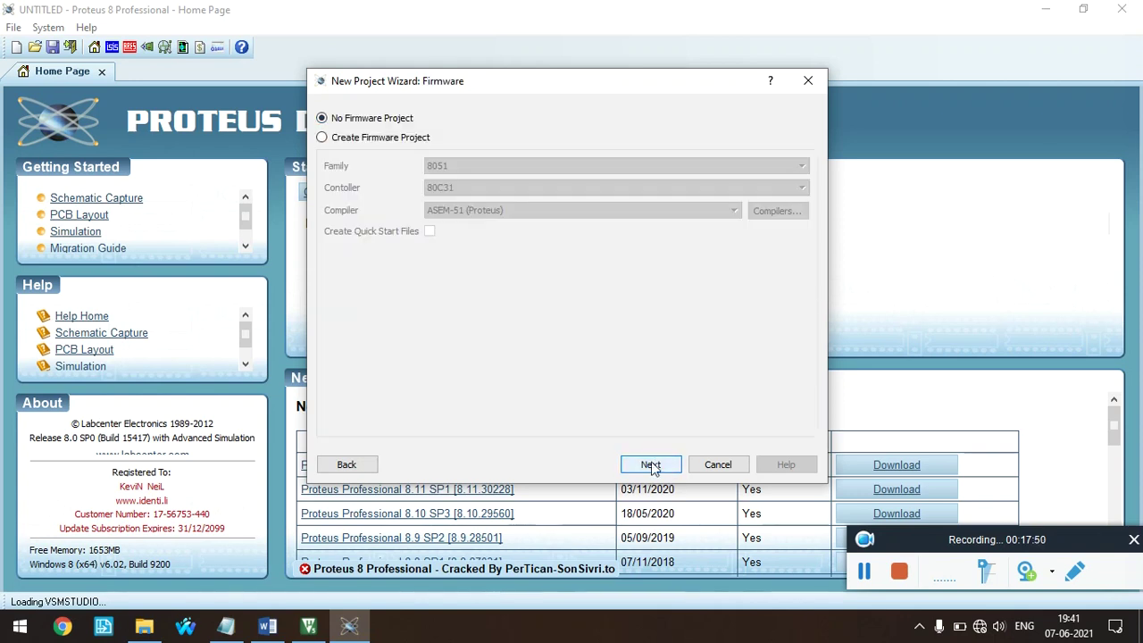
Include a firmware project for the 8051 family with the 80C51 controller.
left_click(323, 139)
left_click(483, 188)
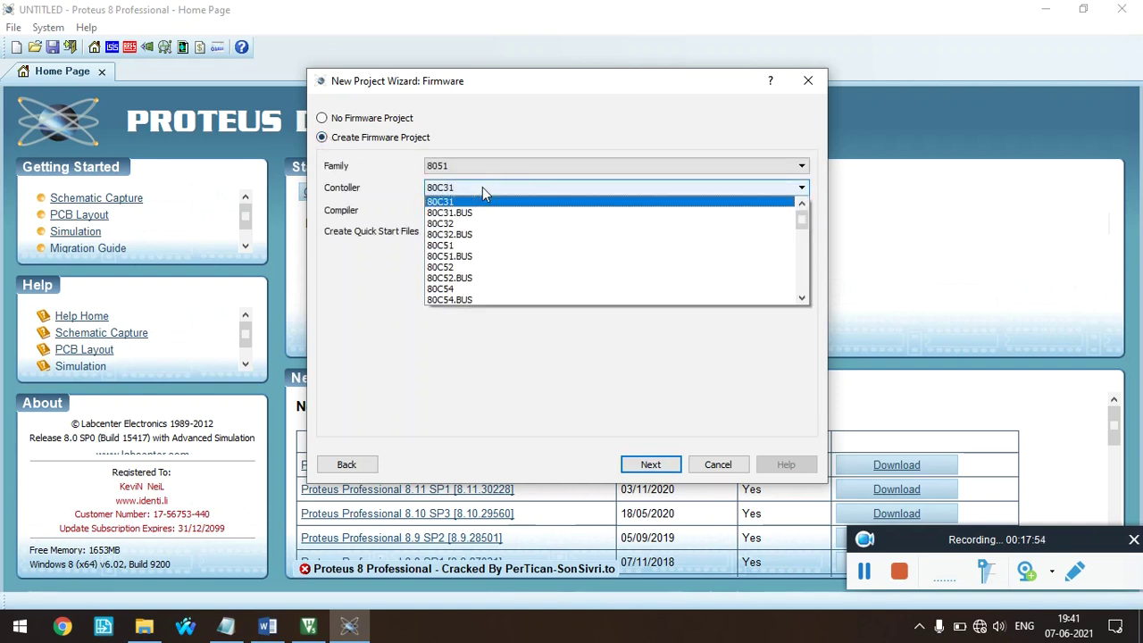
left_click(460, 246)
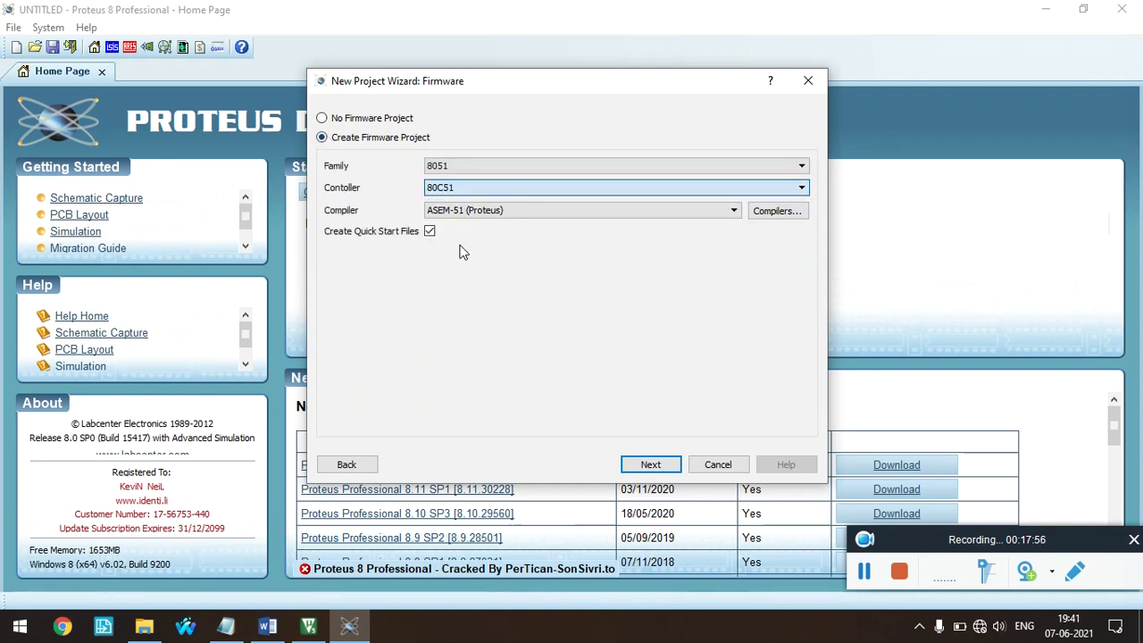
left_click(650, 466)
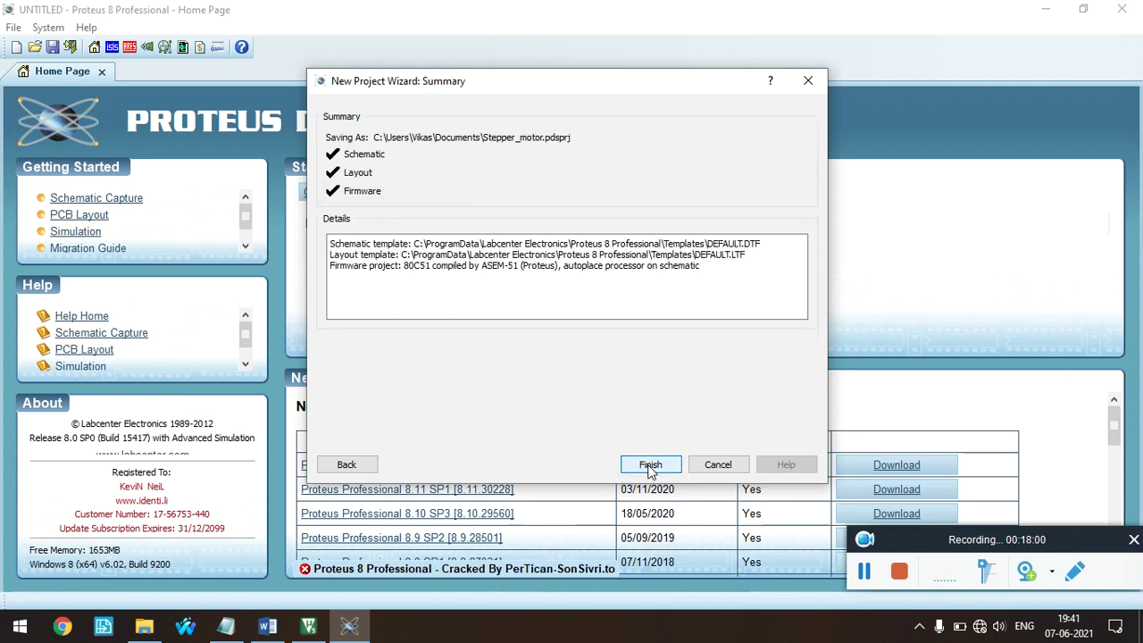
Finish creating the project without overwriting any existing files and show the schematic.
left_click(649, 465)
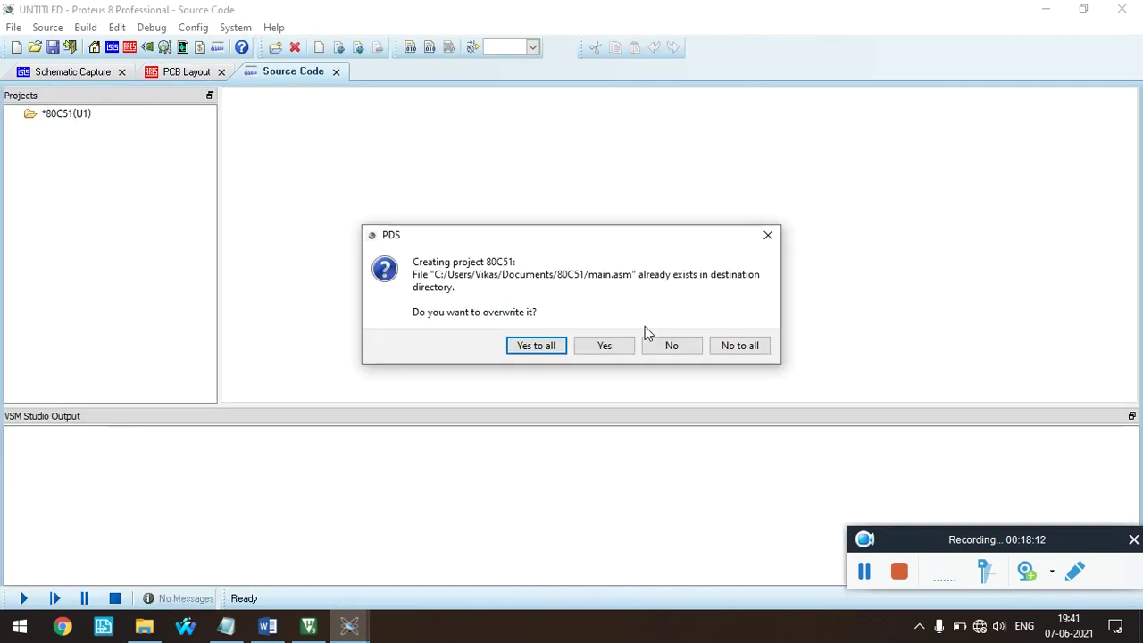
left_click(725, 348)
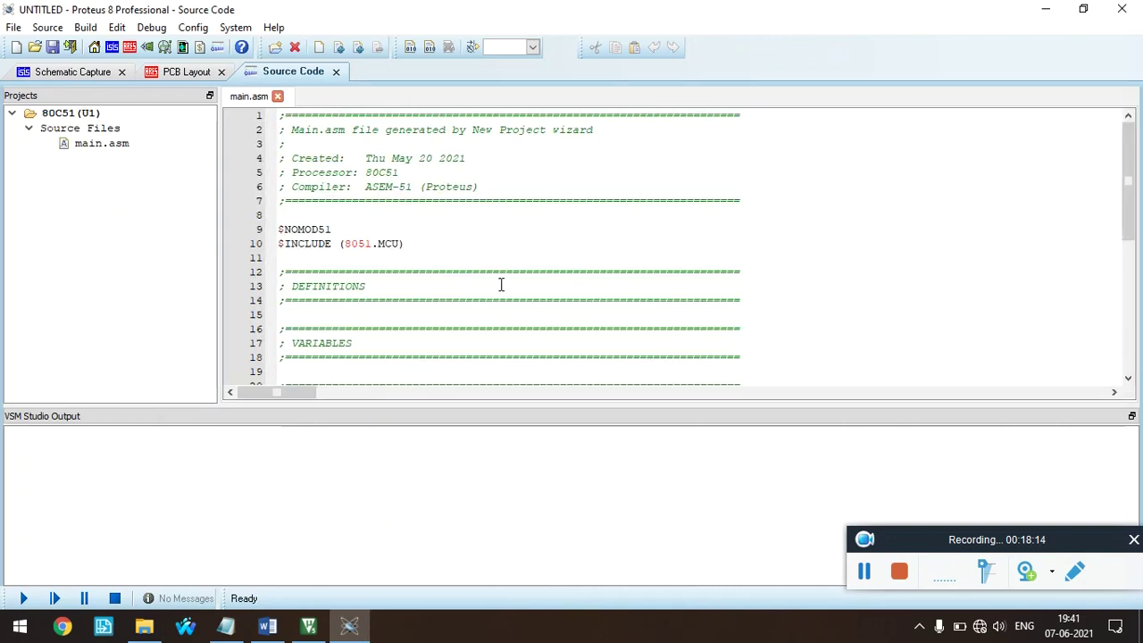
left_click(67, 73)
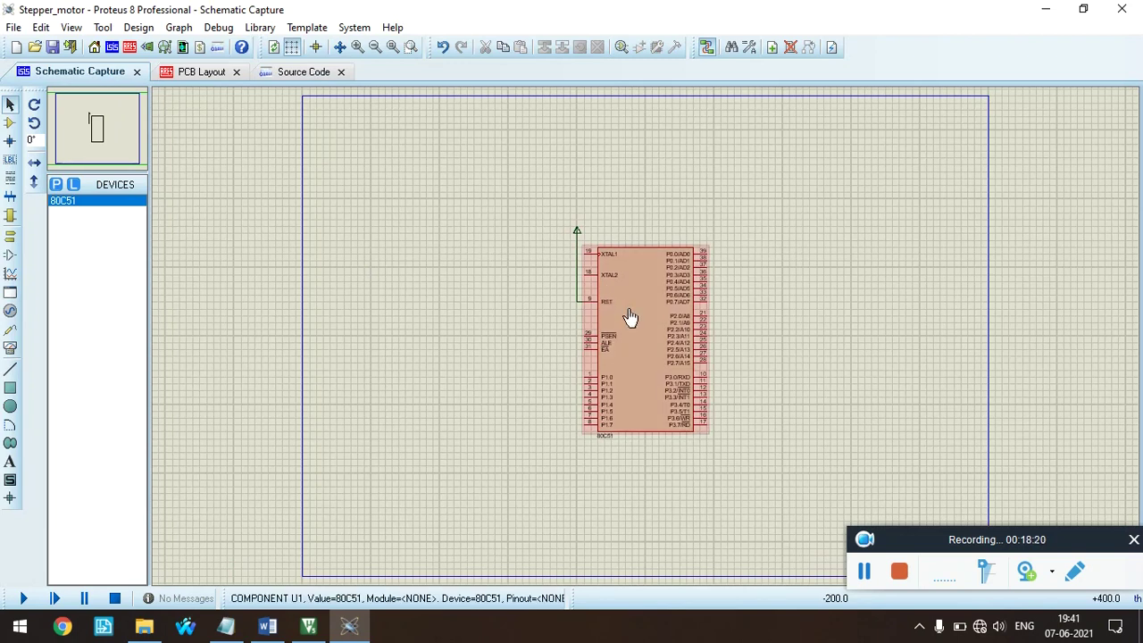
Move the VCC power terminal and the 80C51 to the left part of the sheet, leaving the component's properties as they are.
left_click(577, 236)
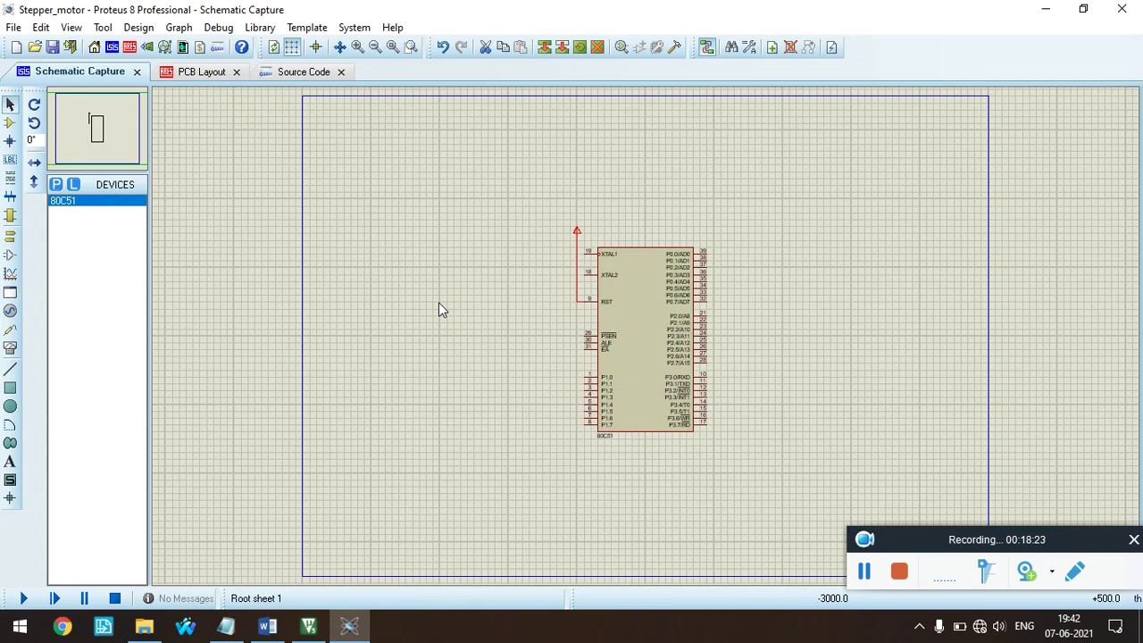
left_click(576, 230)
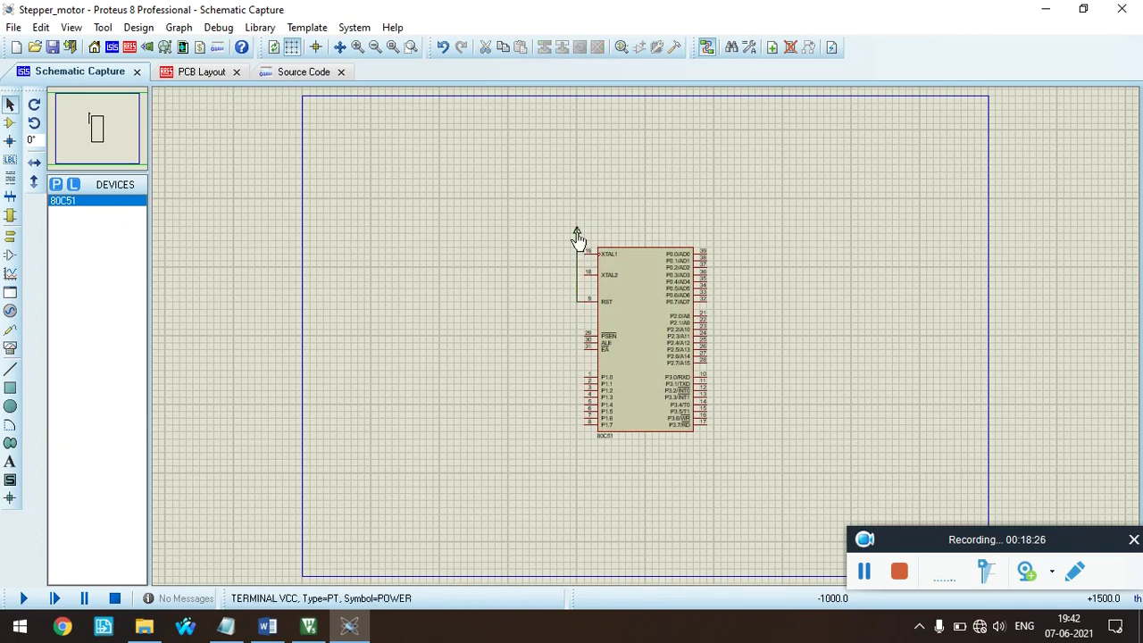
left_click(577, 235)
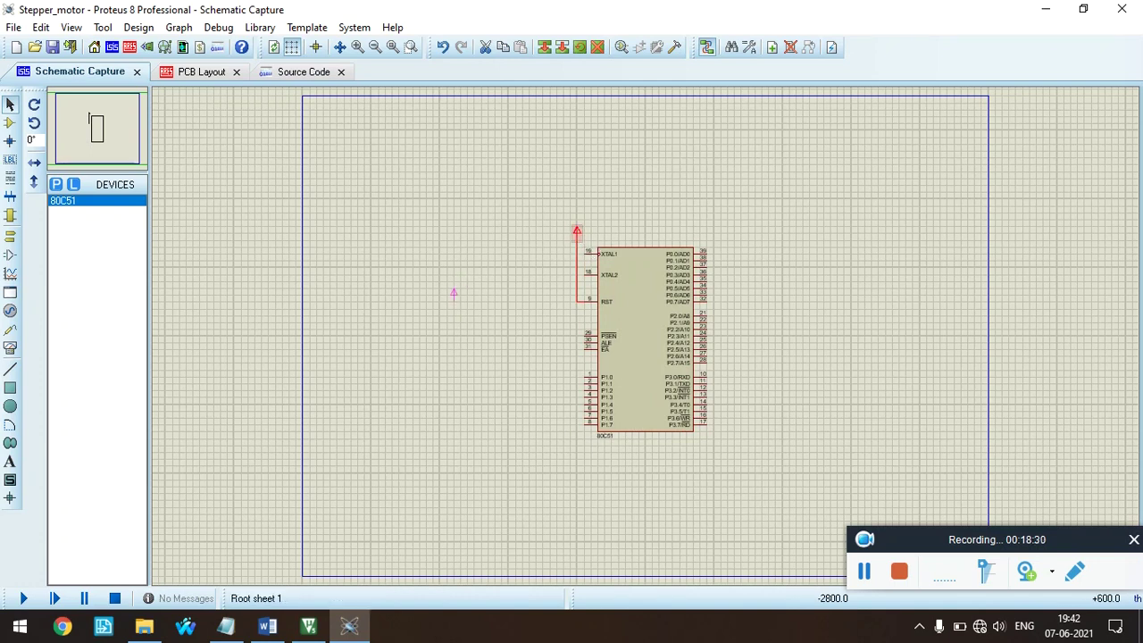
left_click_drag(350, 340, 350, 340)
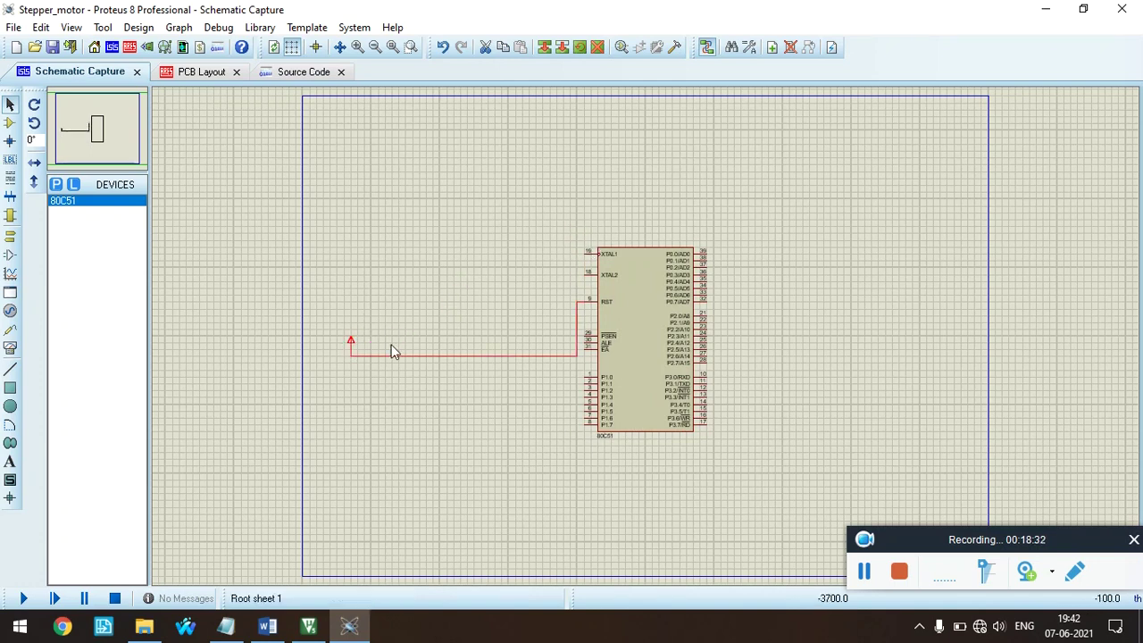
left_click(661, 349)
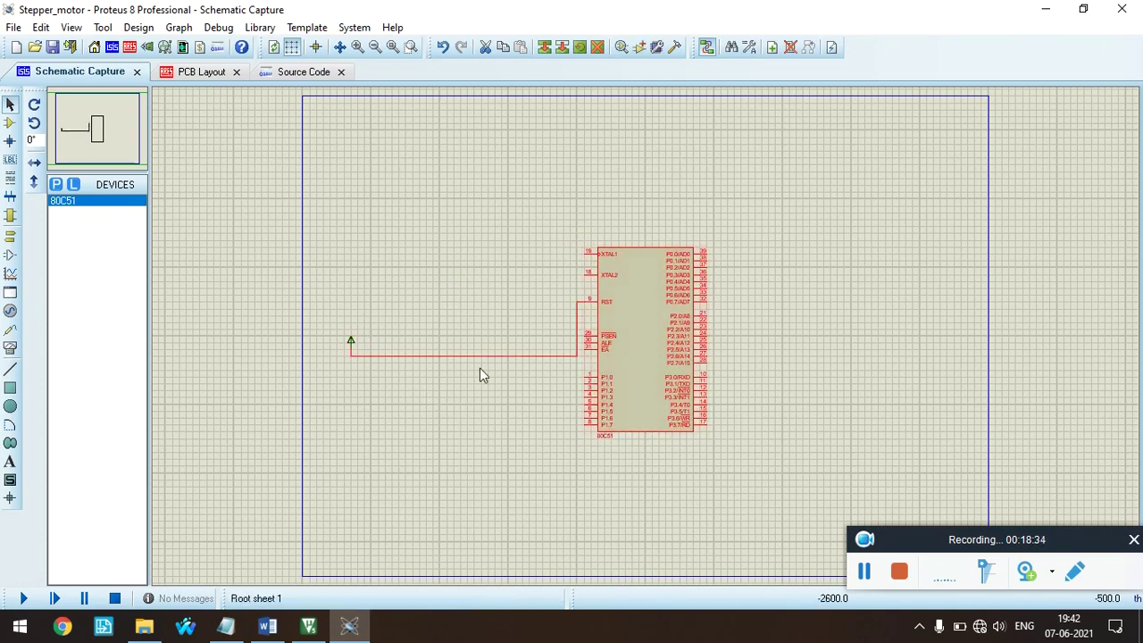
left_click_drag(663, 326, 465, 351)
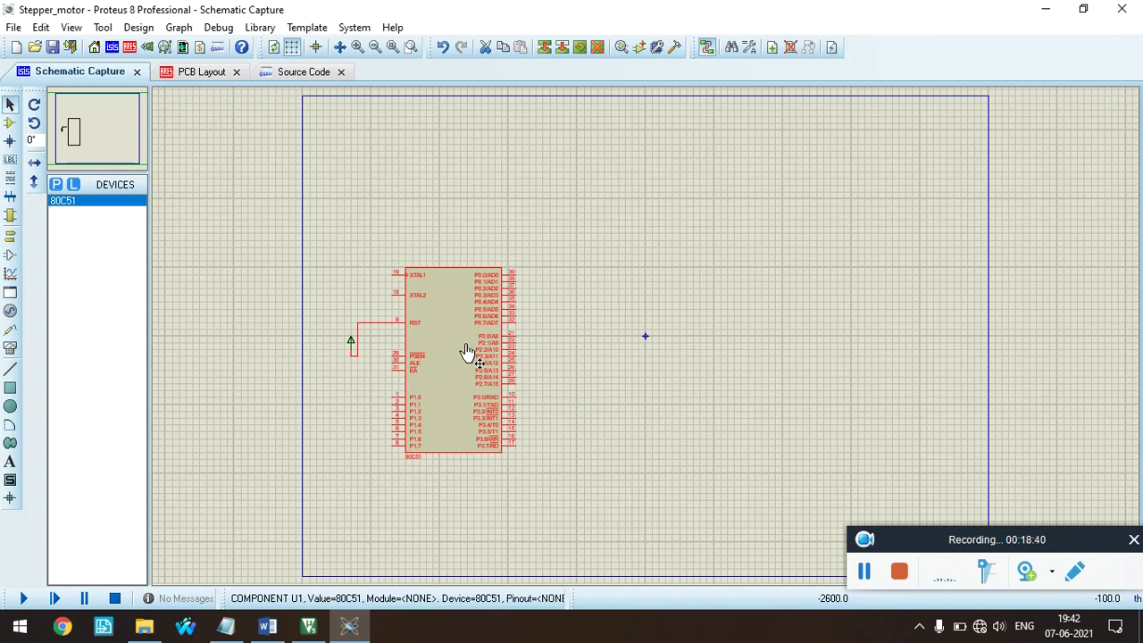
double_click(465, 351)
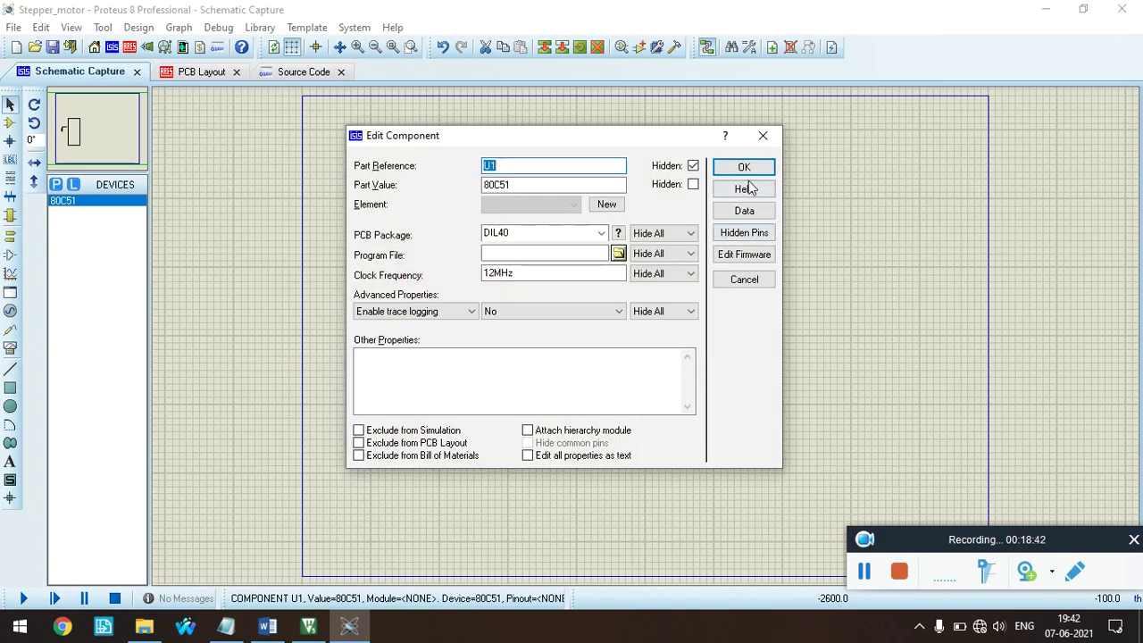
left_click(744, 168)
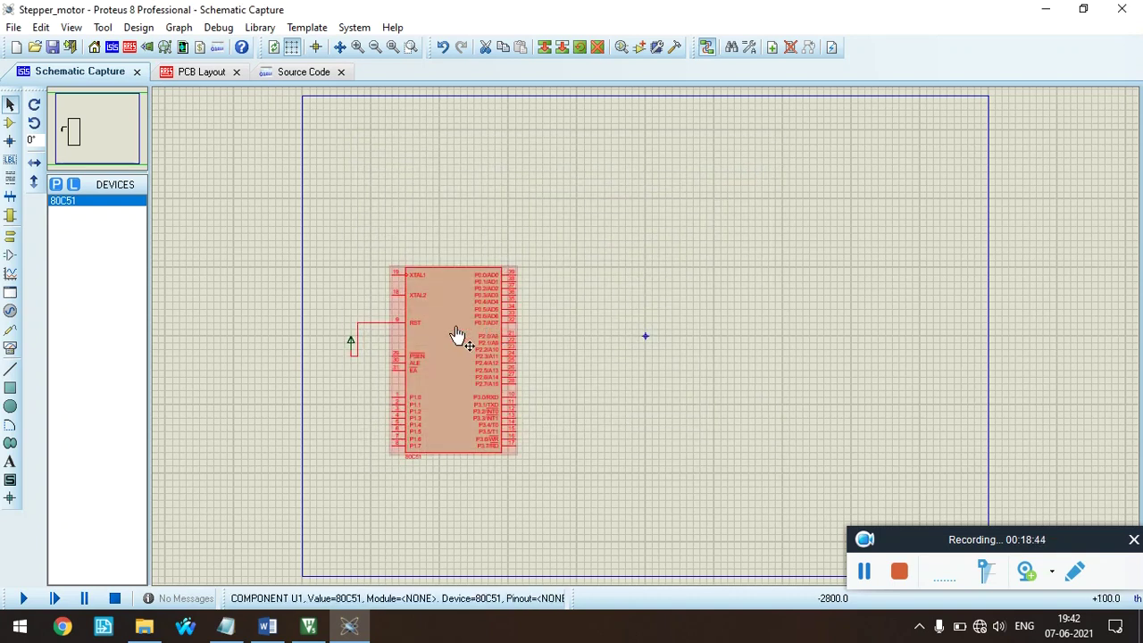
Reposition the 80C51 just right of the sheet's centre with the VCC power terminal close to its RST pin.
key("ctrl+c")
key("ctrl+v")
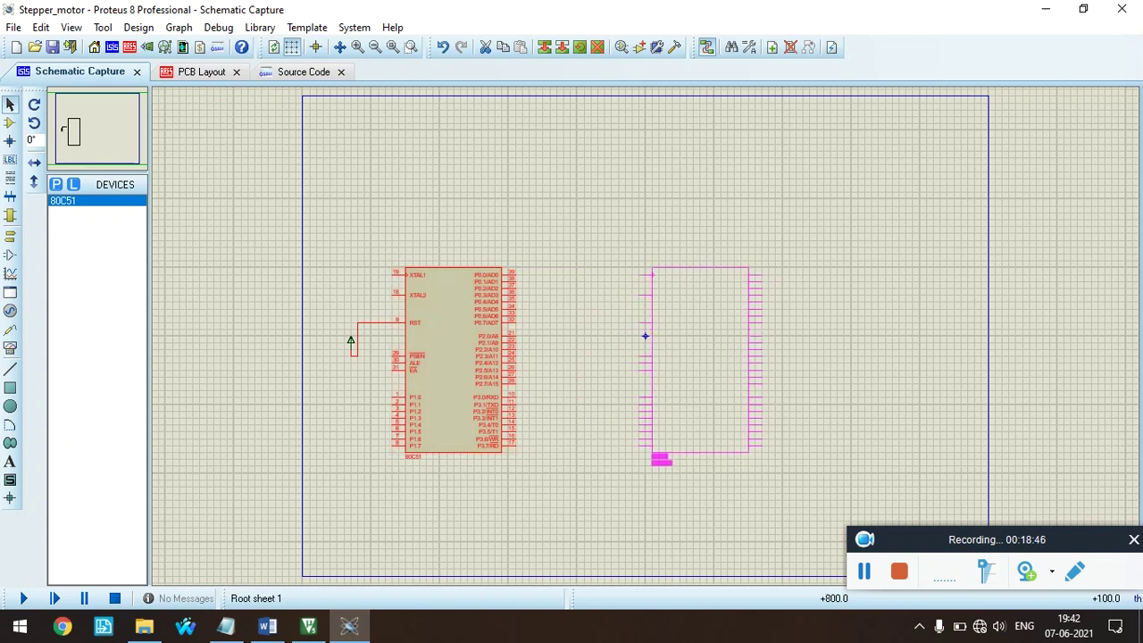
left_click(704, 340)
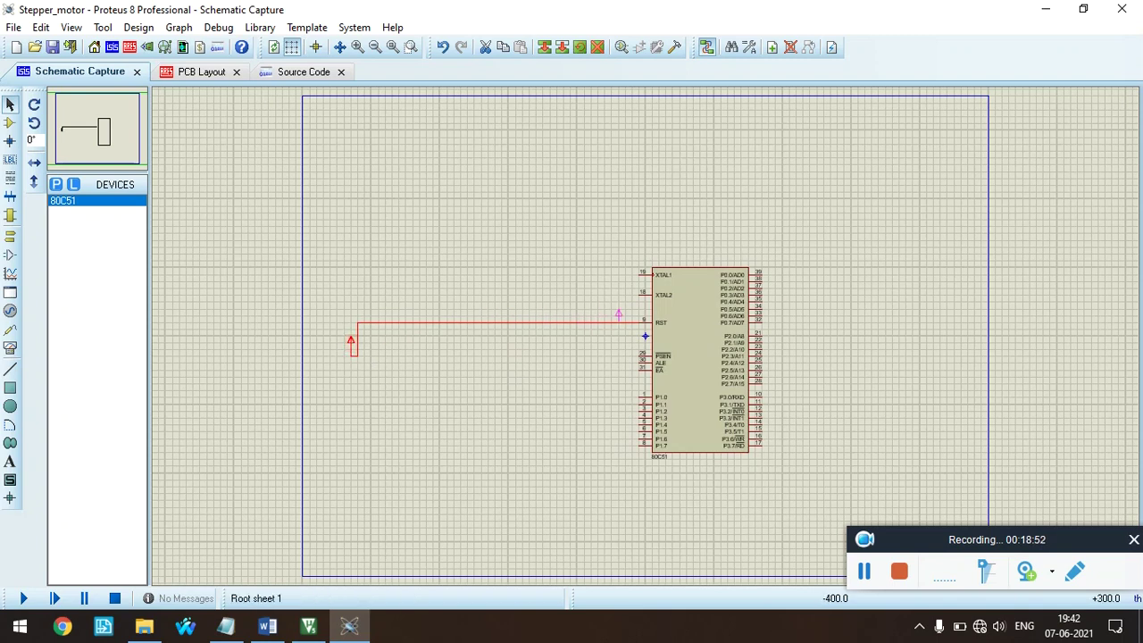
key("ctrl+z")
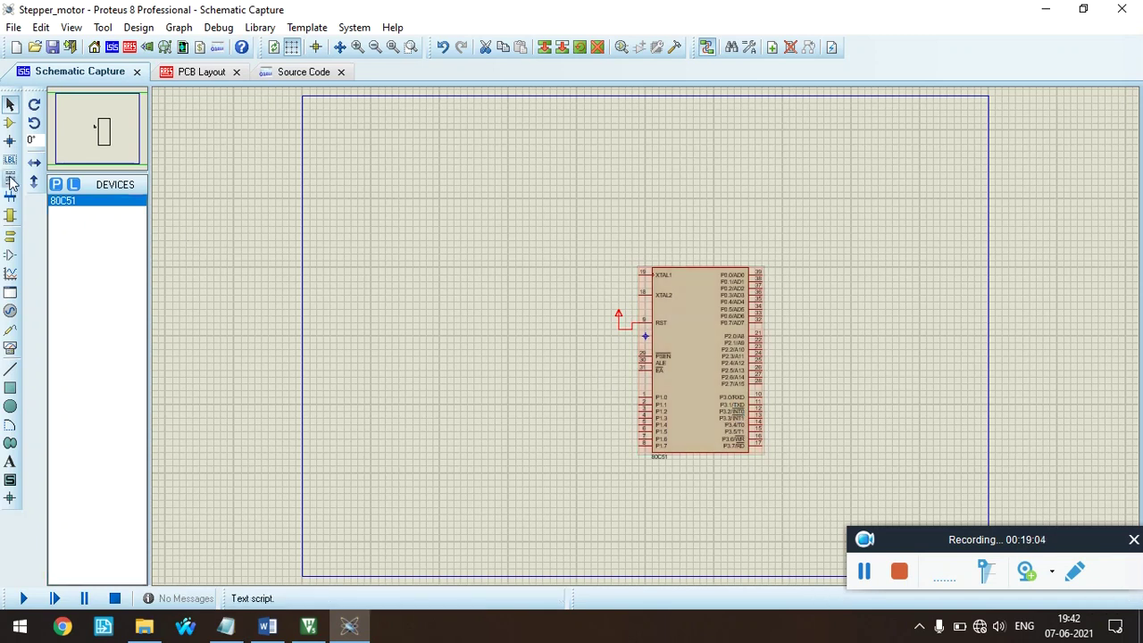
Find the bipolar stepper motor model MOTOR-BISTEPPER with the keyword "stepper" and add it to the project's device list.
left_click(61, 186)
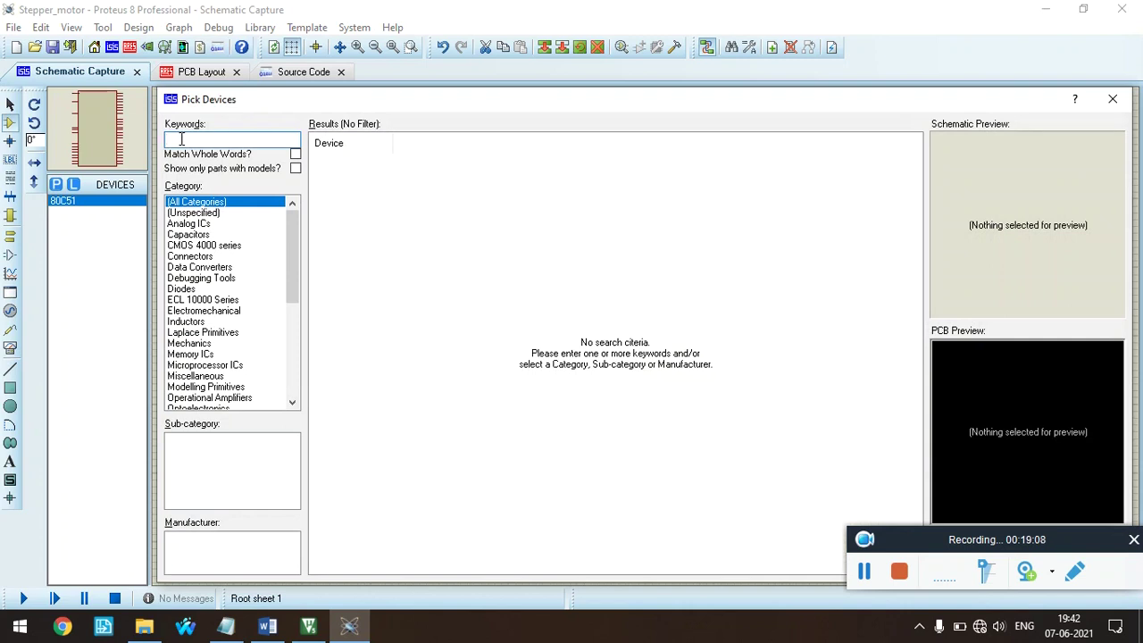
type("stepper")
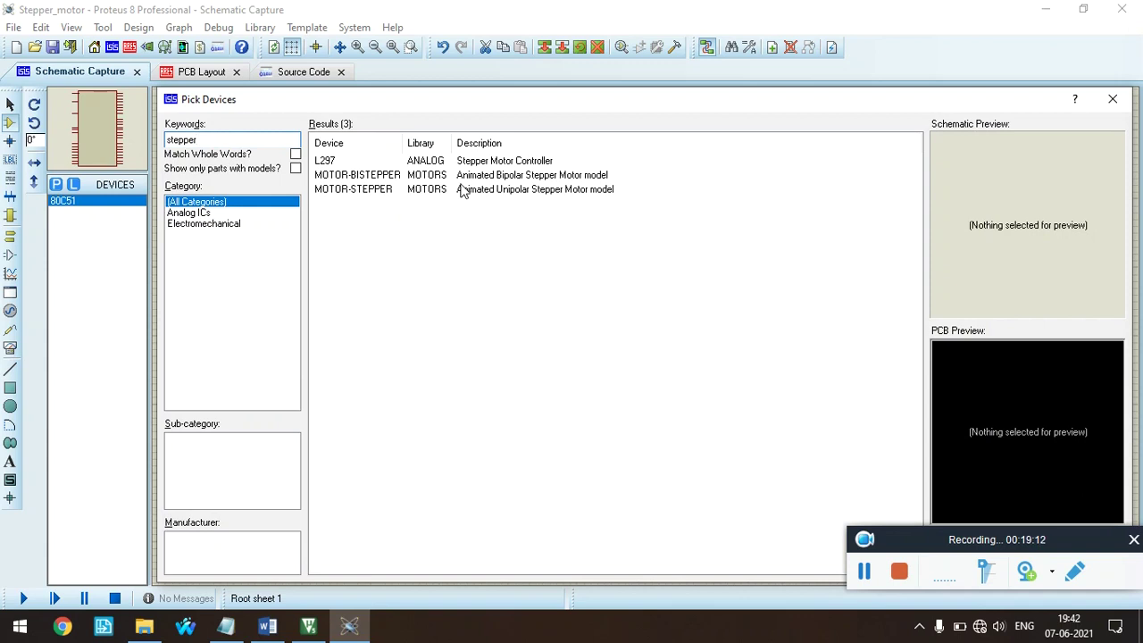
left_click(468, 179)
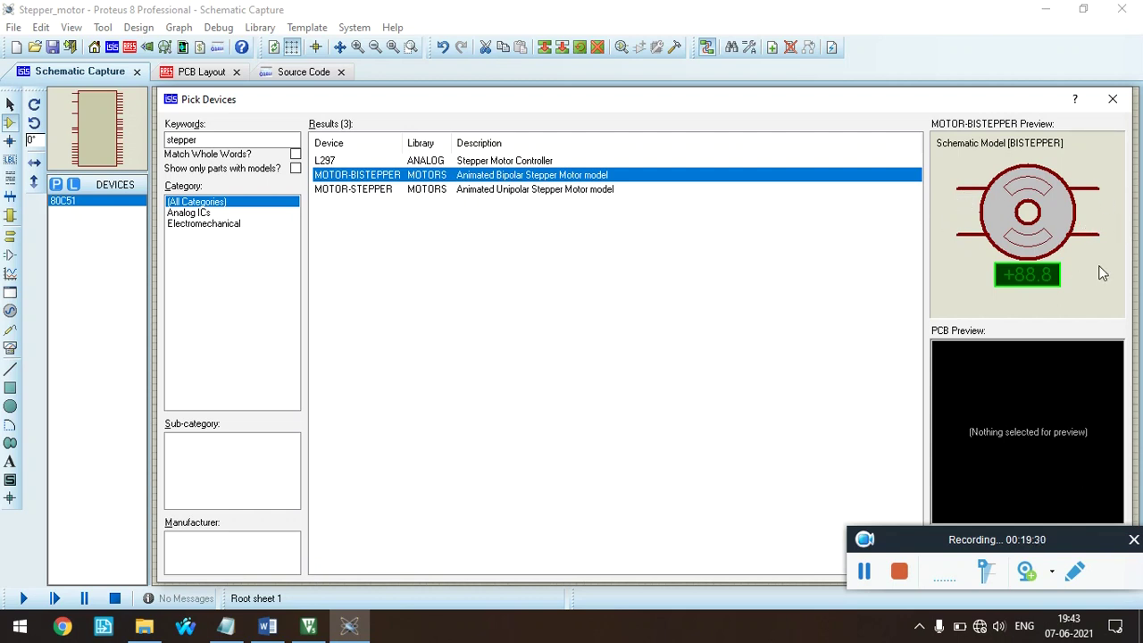
left_click(1016, 528)
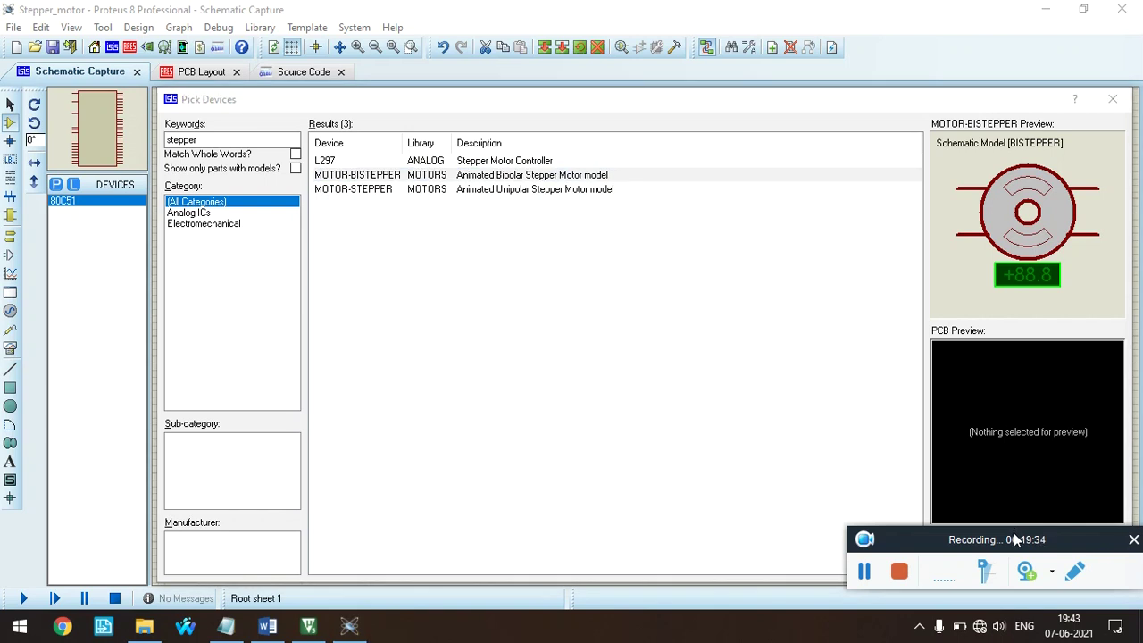
left_click_drag(1015, 531, 1017, 596)
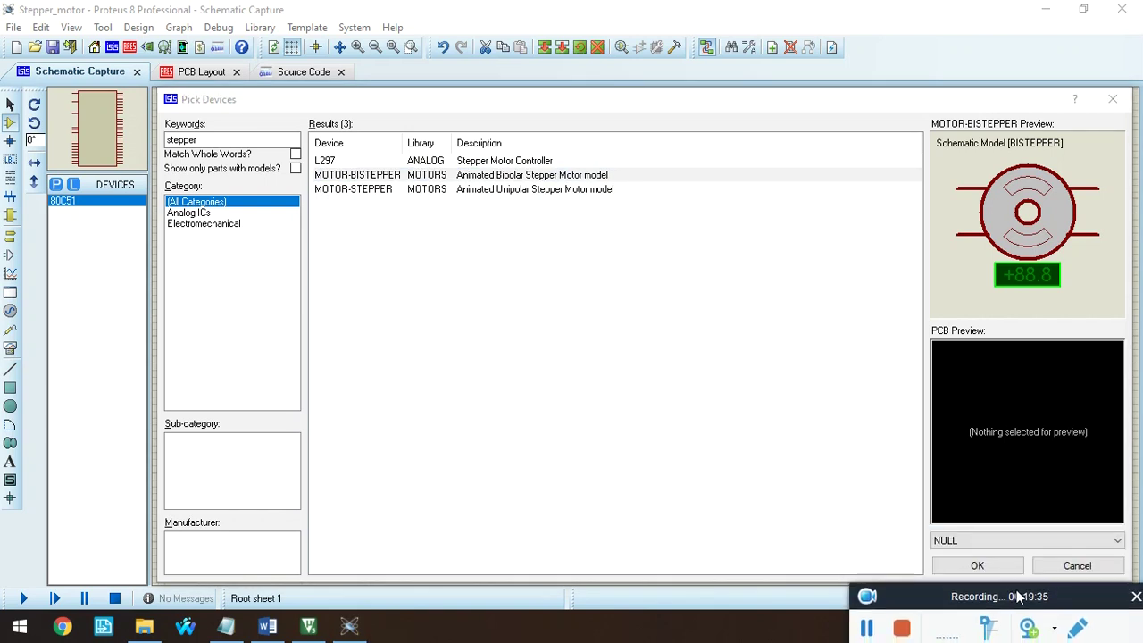
left_click(993, 566)
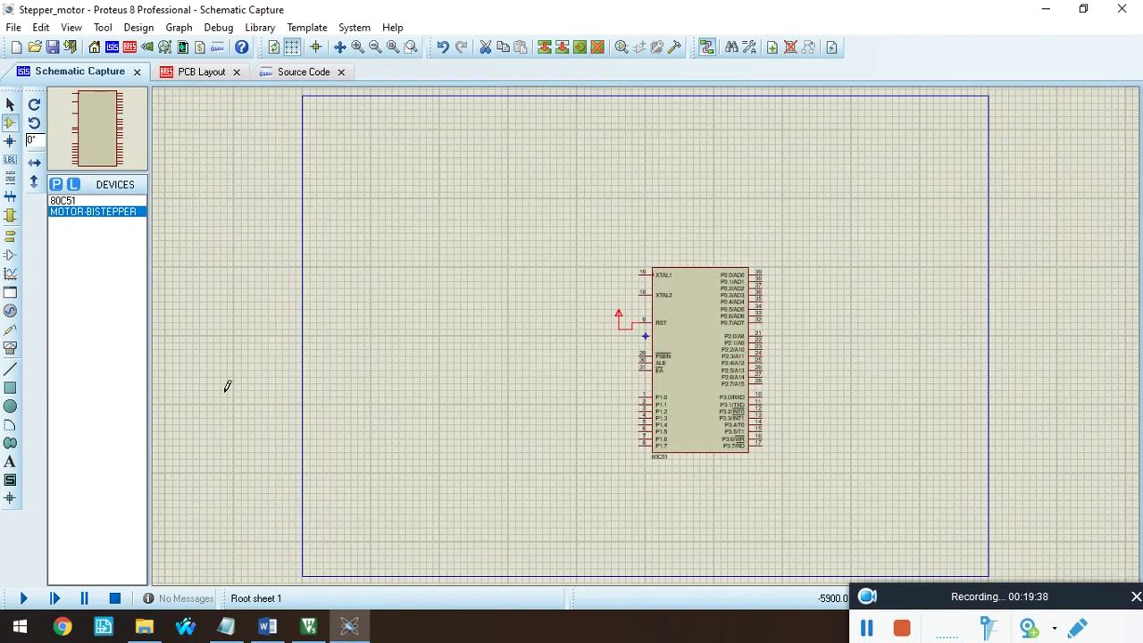
Place the MOTOR-BISTEPPER on the sheet to the left of the 80C51, close to its port 1 pins.
left_click(93, 213)
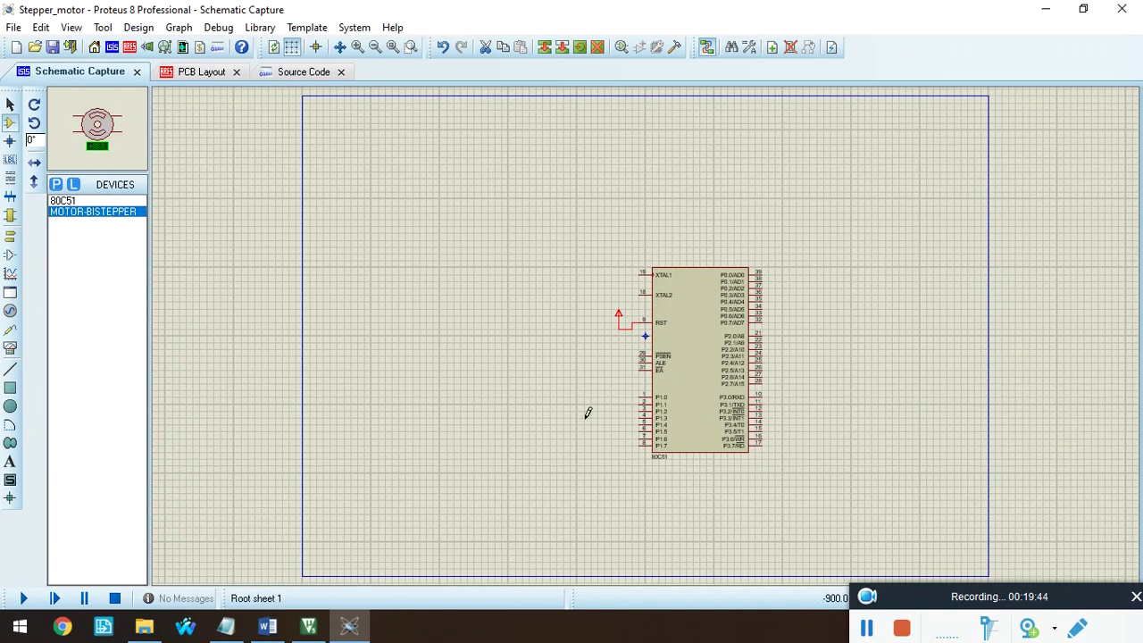
left_click(471, 408)
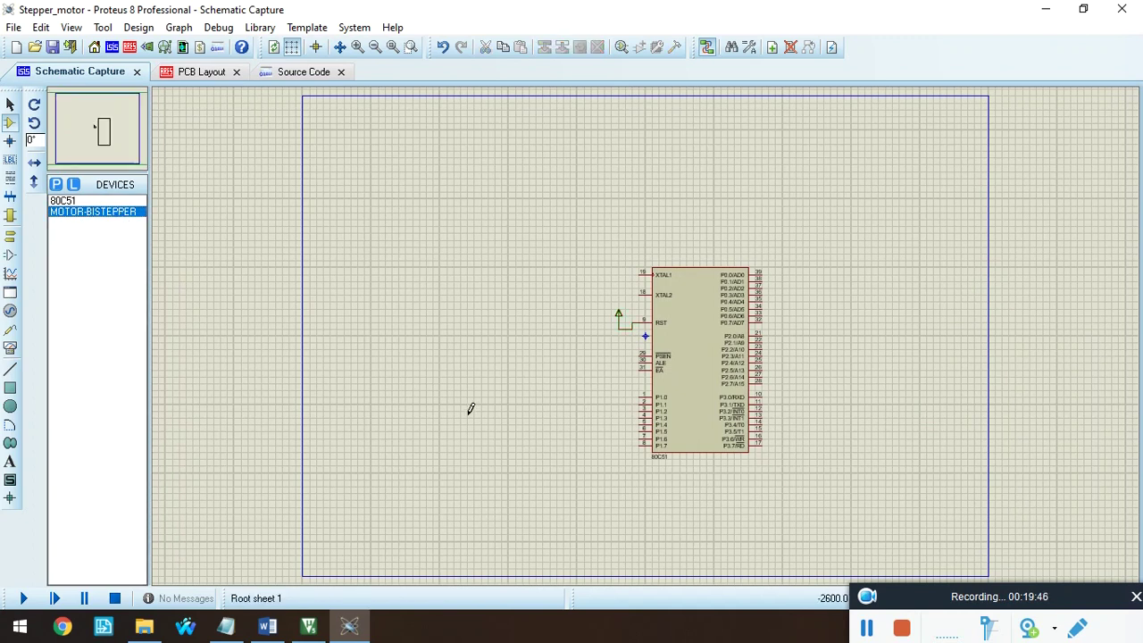
left_click(467, 415)
left_click(467, 416)
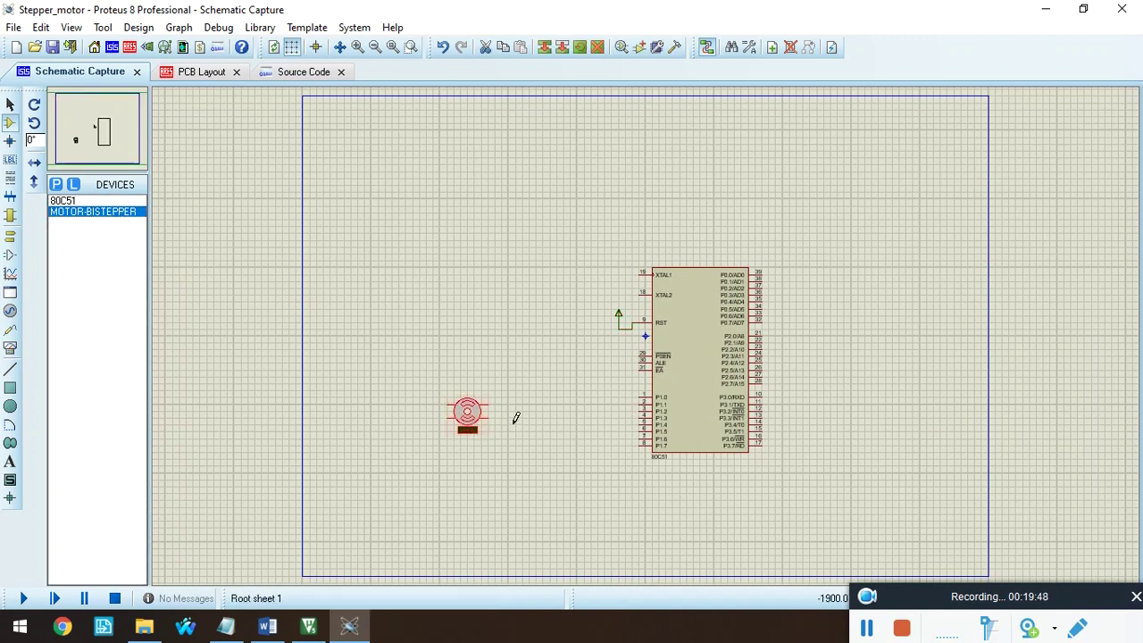
left_click_drag(467, 413, 545, 427)
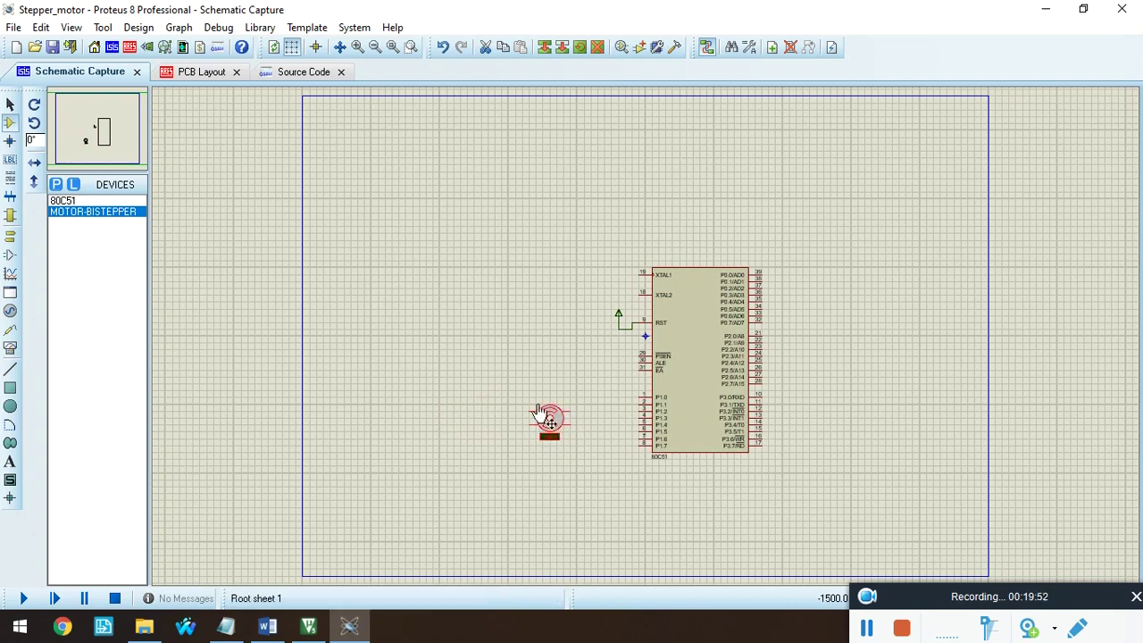
Wire the motor's upper-left terminal to P1.0 and its upper-right terminal to P1.1 of the 80C51.
left_click(411, 47)
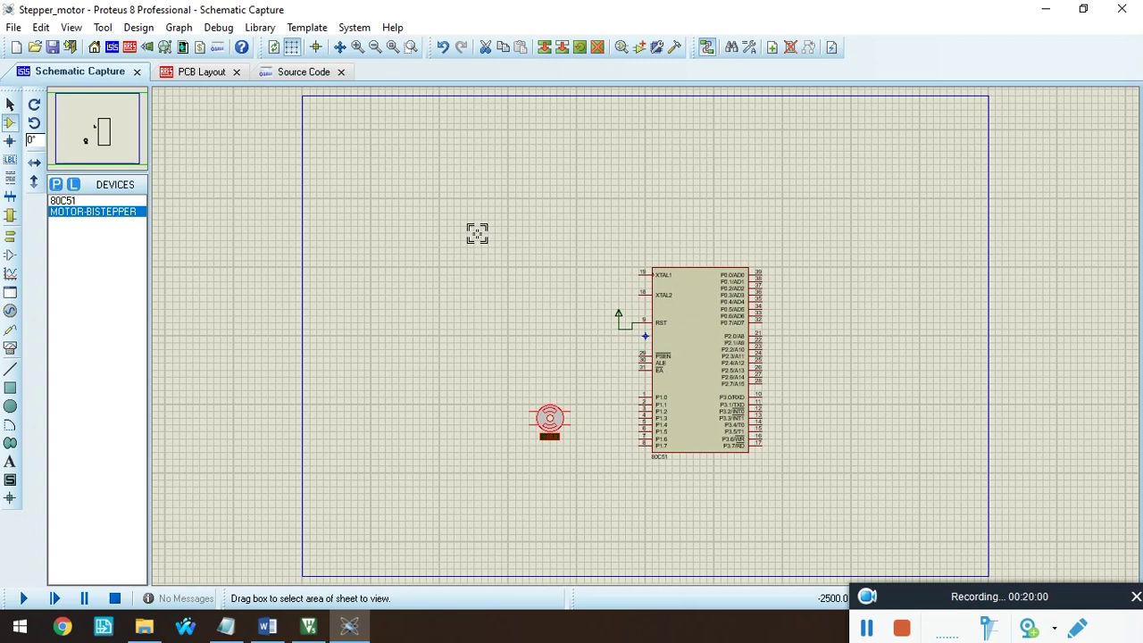
scroll(405, 90, "up", 2)
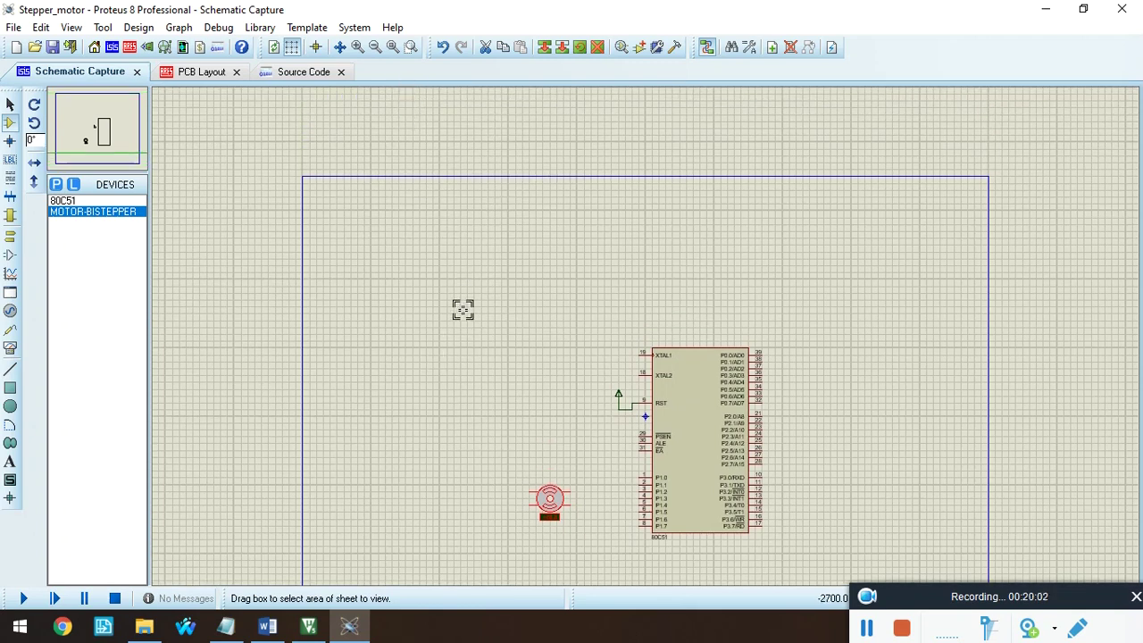
left_click_drag(463, 309, 838, 552)
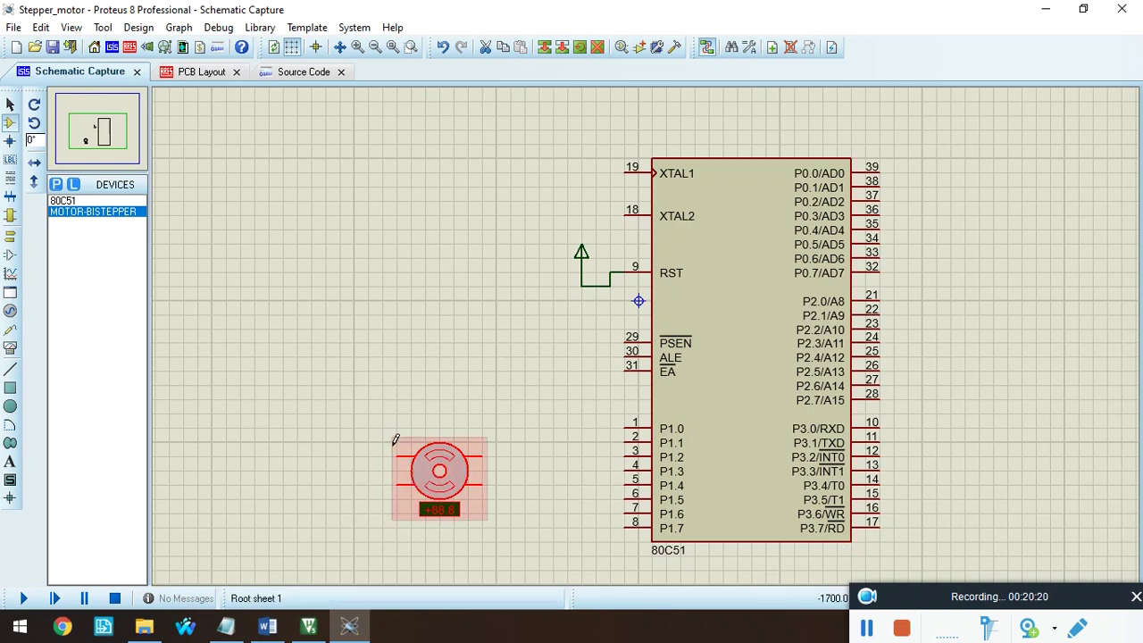
left_click(329, 441)
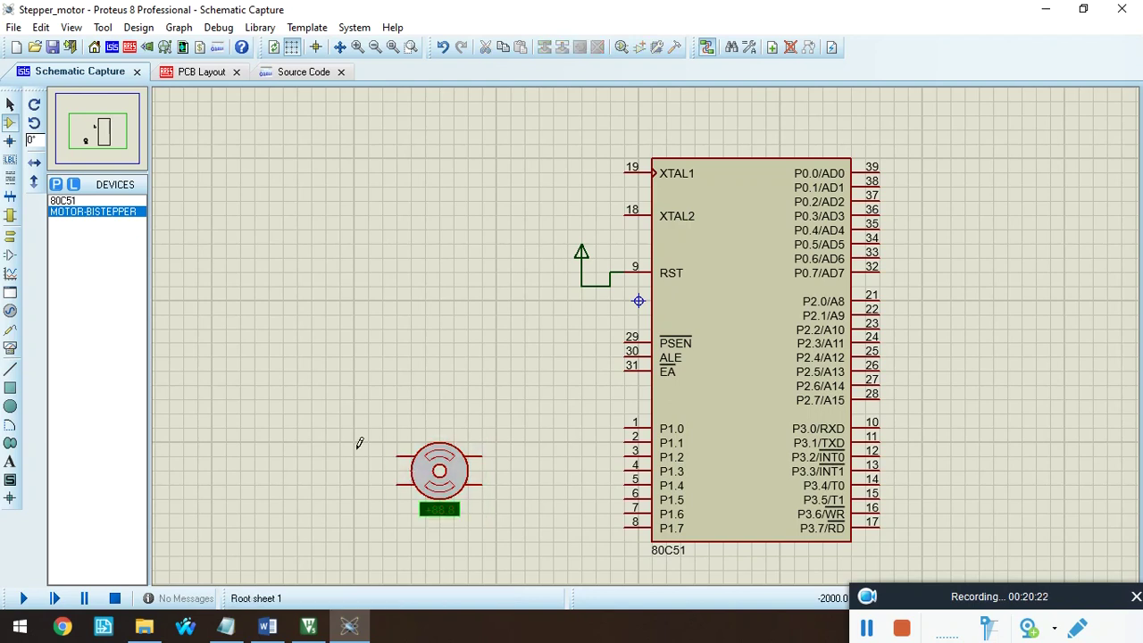
left_click(399, 454)
left_click(628, 429)
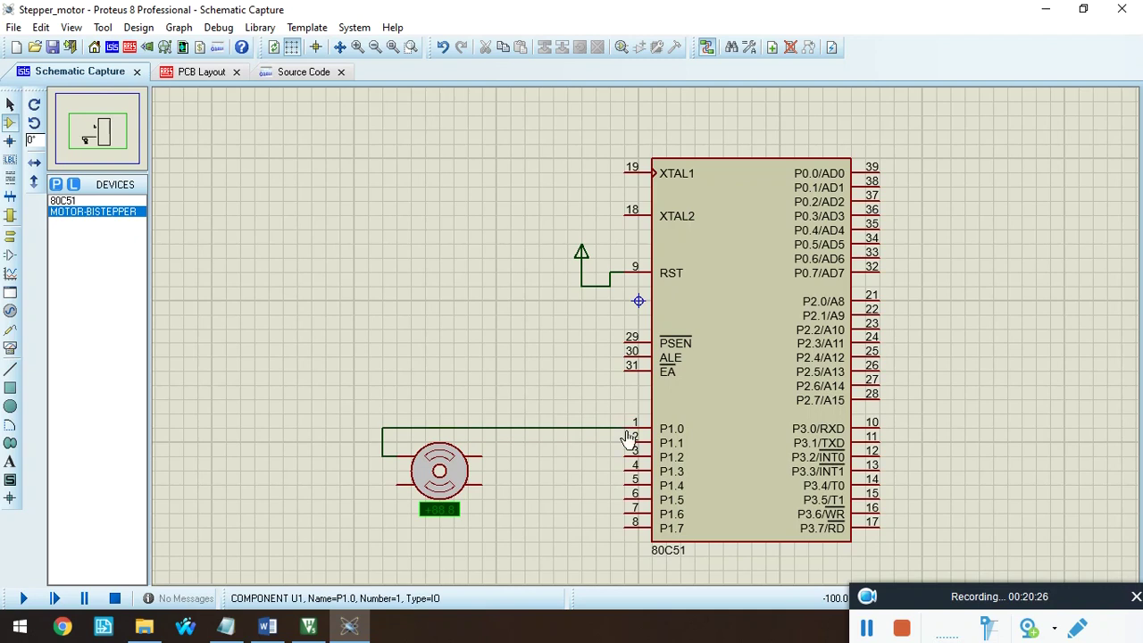
left_click(483, 453)
left_click(625, 441)
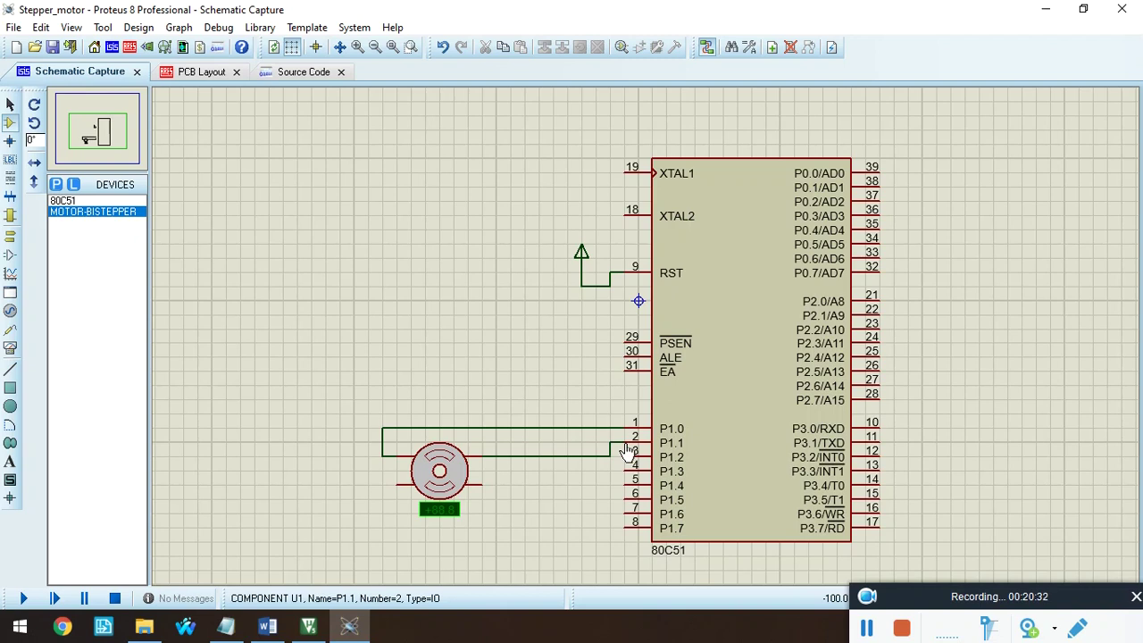
Wire the motor's lower-left terminal to P1.2 and its lower-right terminal to P1.3.
left_click(397, 483)
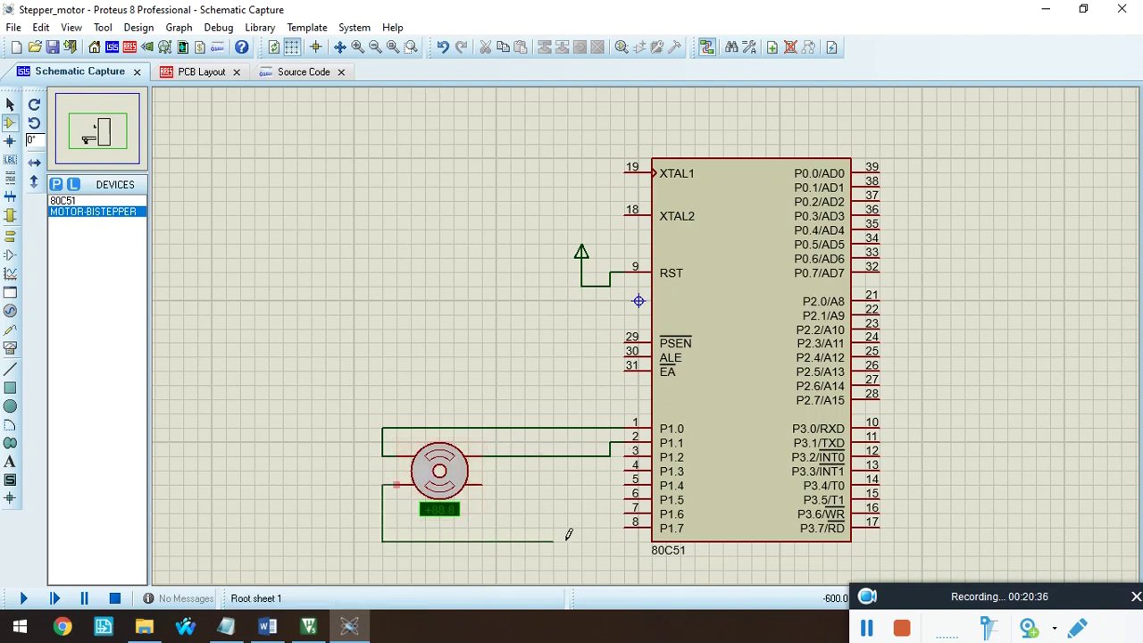
left_click(626, 453)
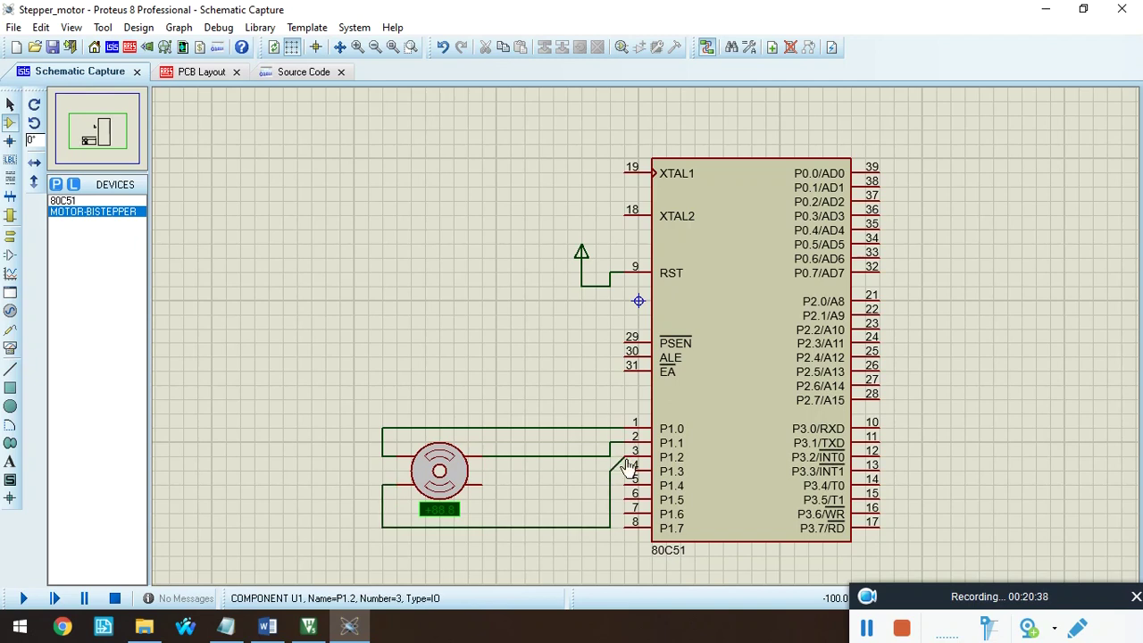
left_click(482, 485)
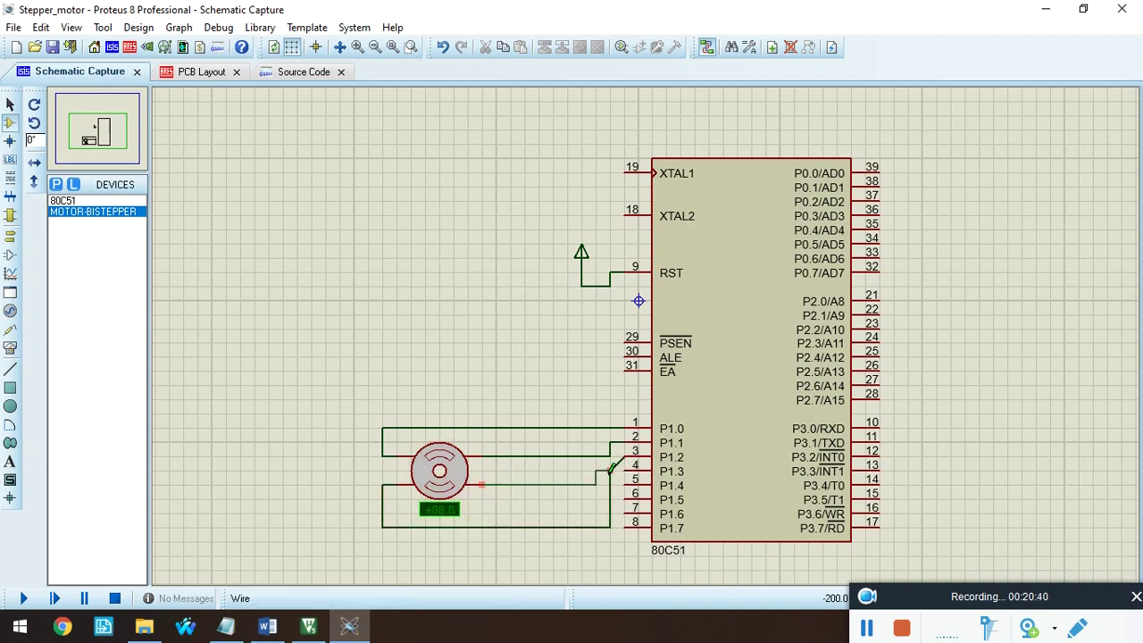
left_click(626, 466)
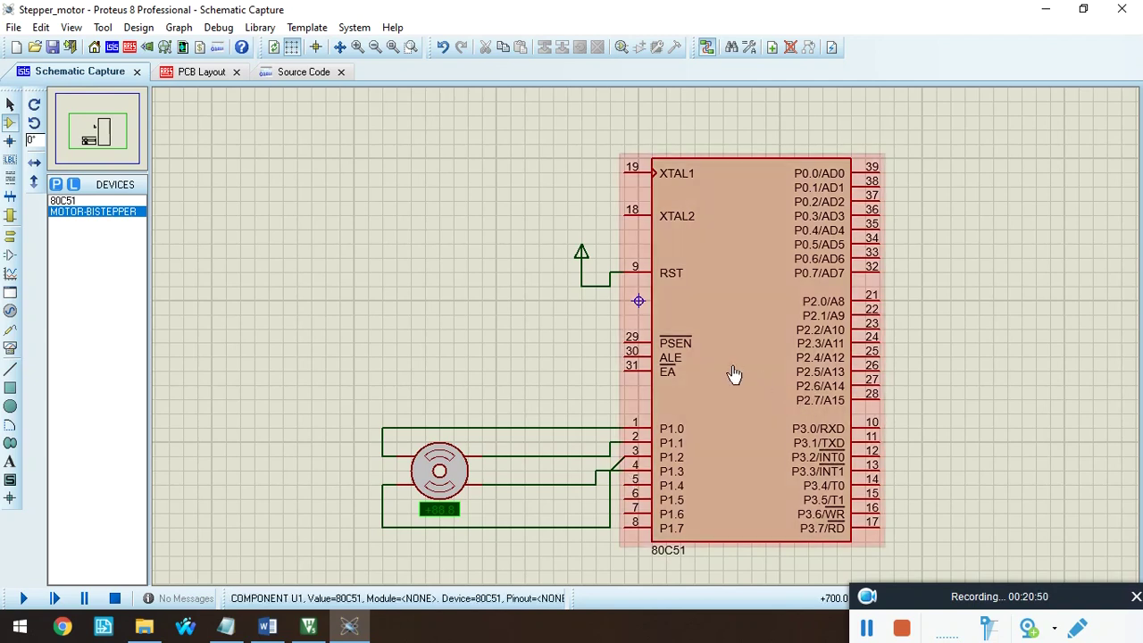
Set the 80C51's clock frequency to 11.0592MHz in its component properties.
double_click(739, 323)
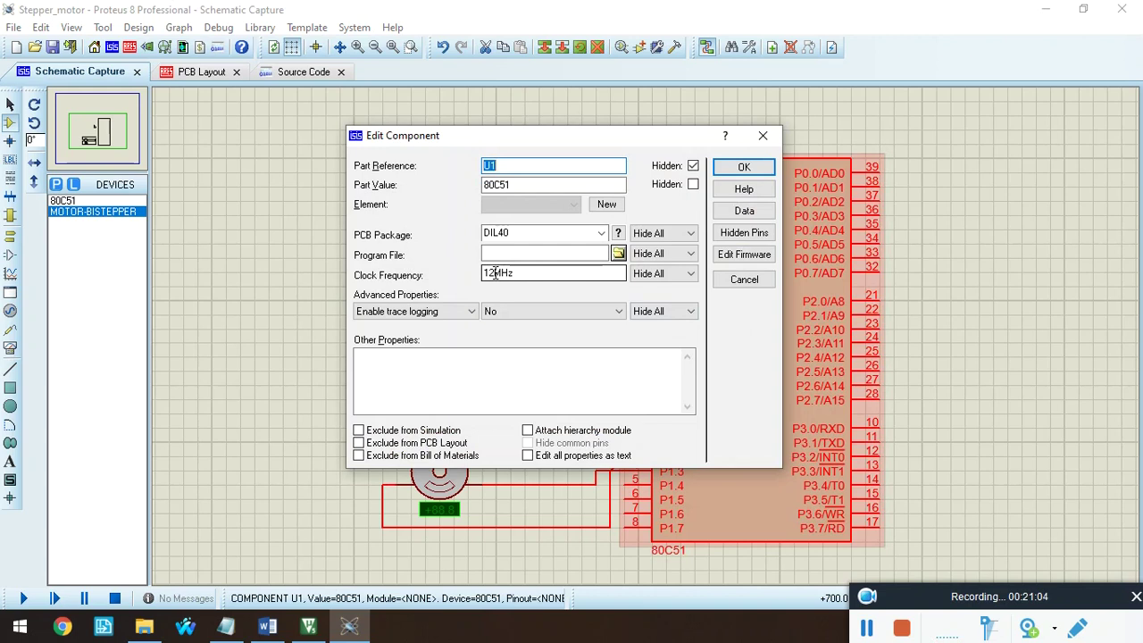
left_click(495, 272)
key("BackSpace")
key("BackSpace")
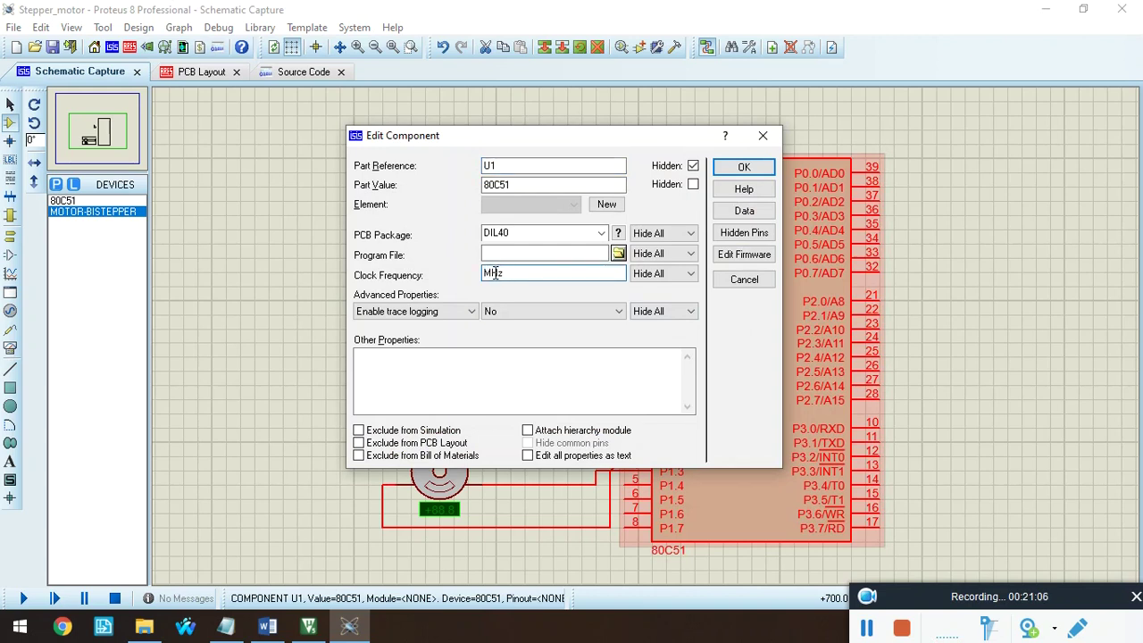
type("11")
type(" .059")
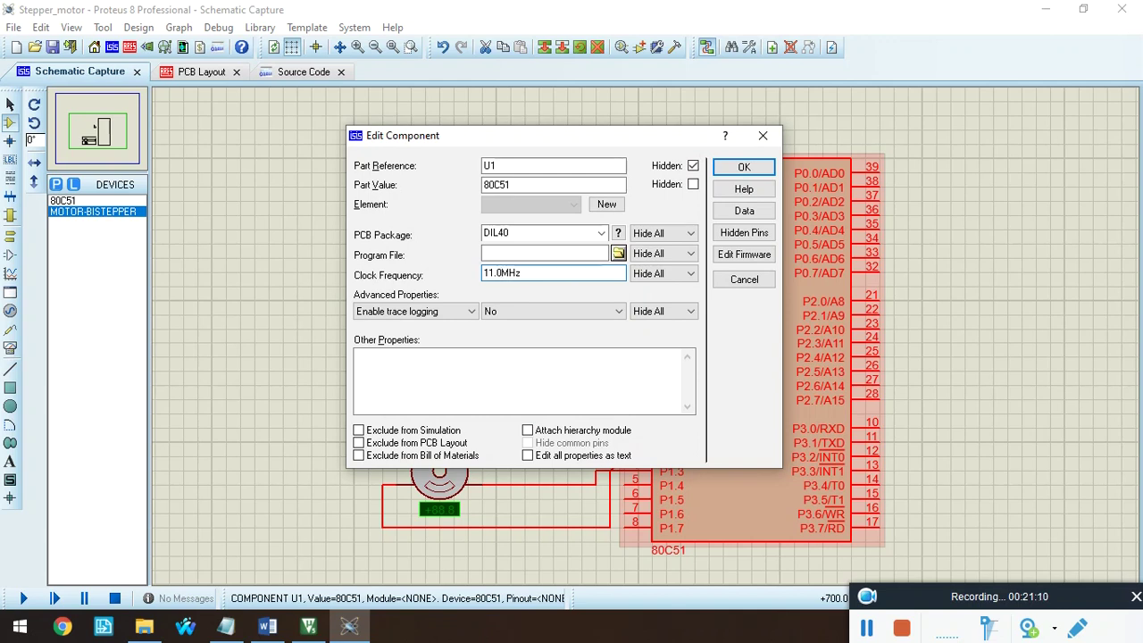
type("2")
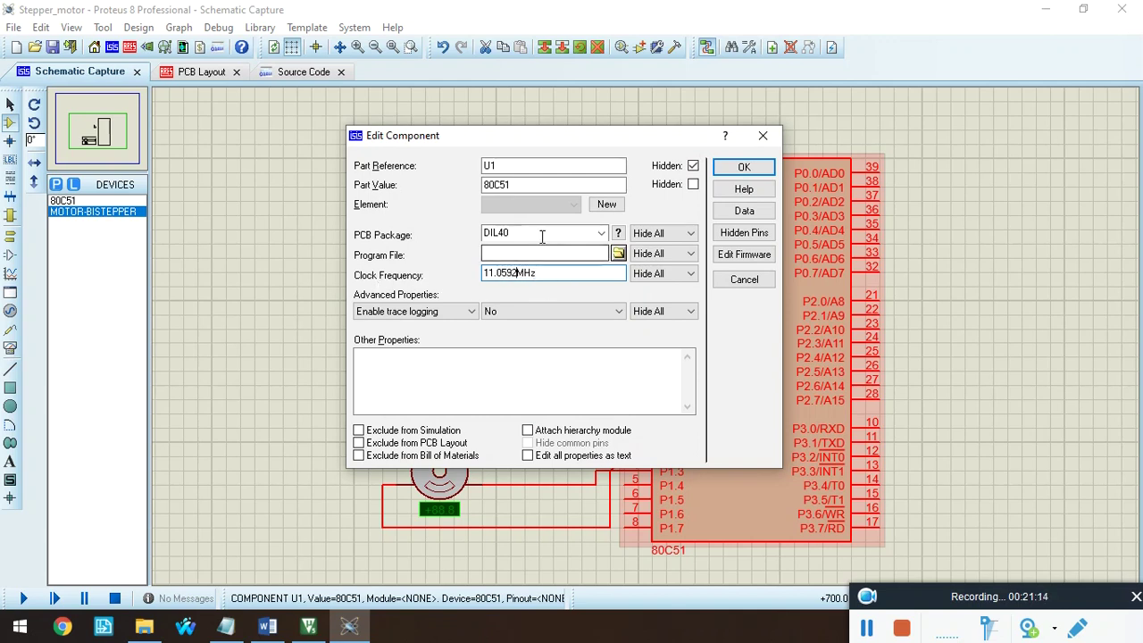
Load stepper_motor.hex from the Objects folder of Music's stepper motor folder as the 80C51's program file and accept the properties.
left_click(618, 255)
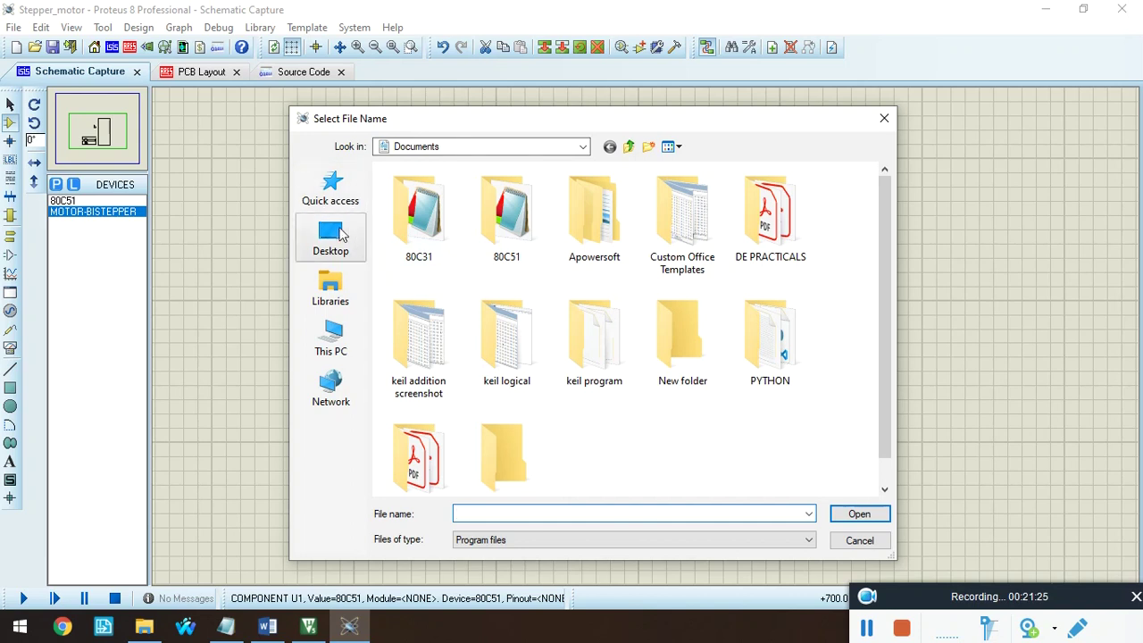
left_click(334, 348)
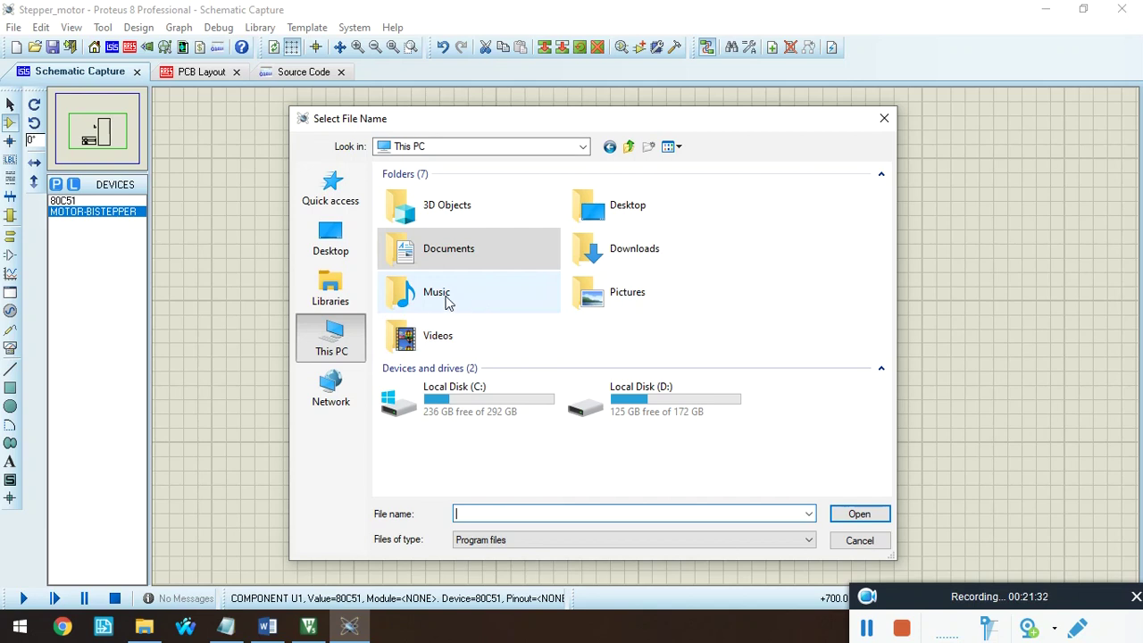
left_click(446, 302)
double_click(446, 301)
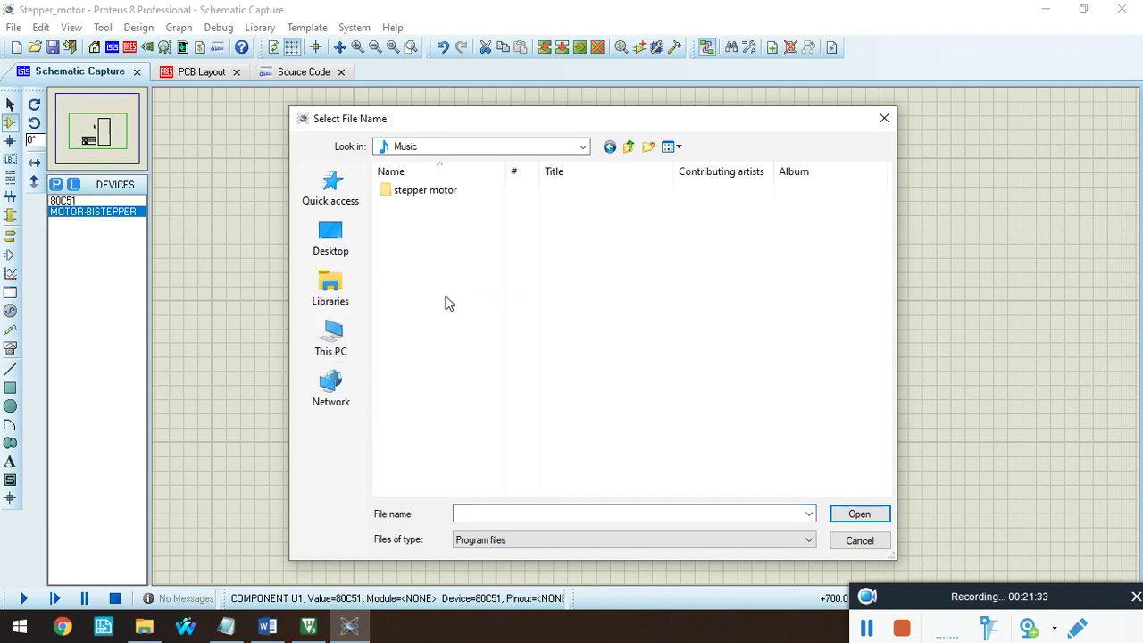
double_click(497, 202)
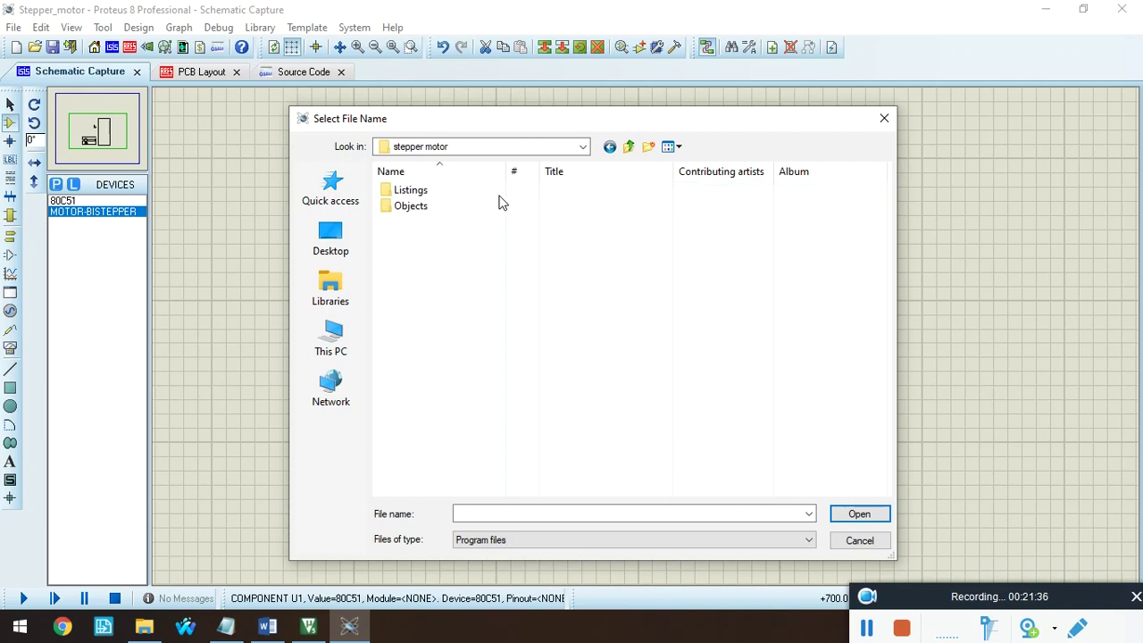
double_click(446, 211)
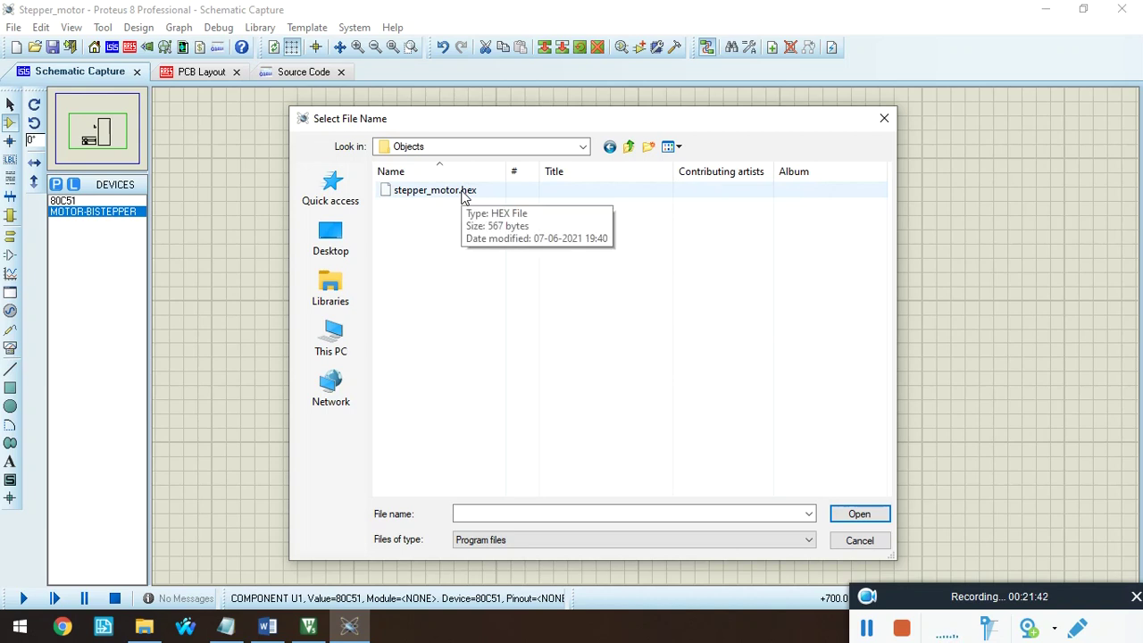
left_click(462, 197)
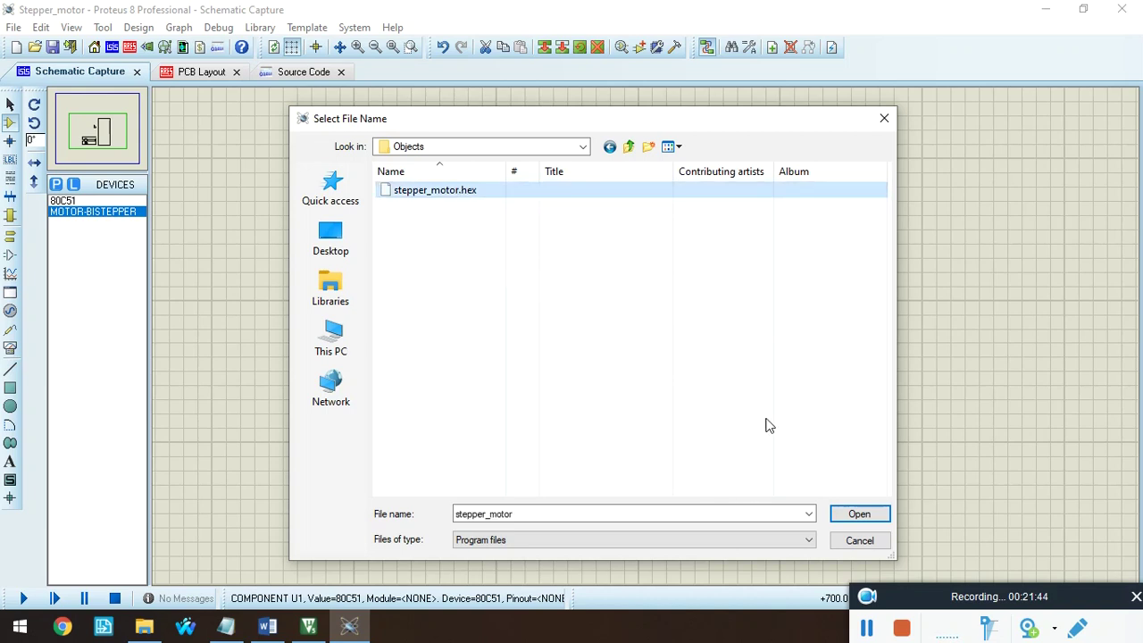
left_click(860, 516)
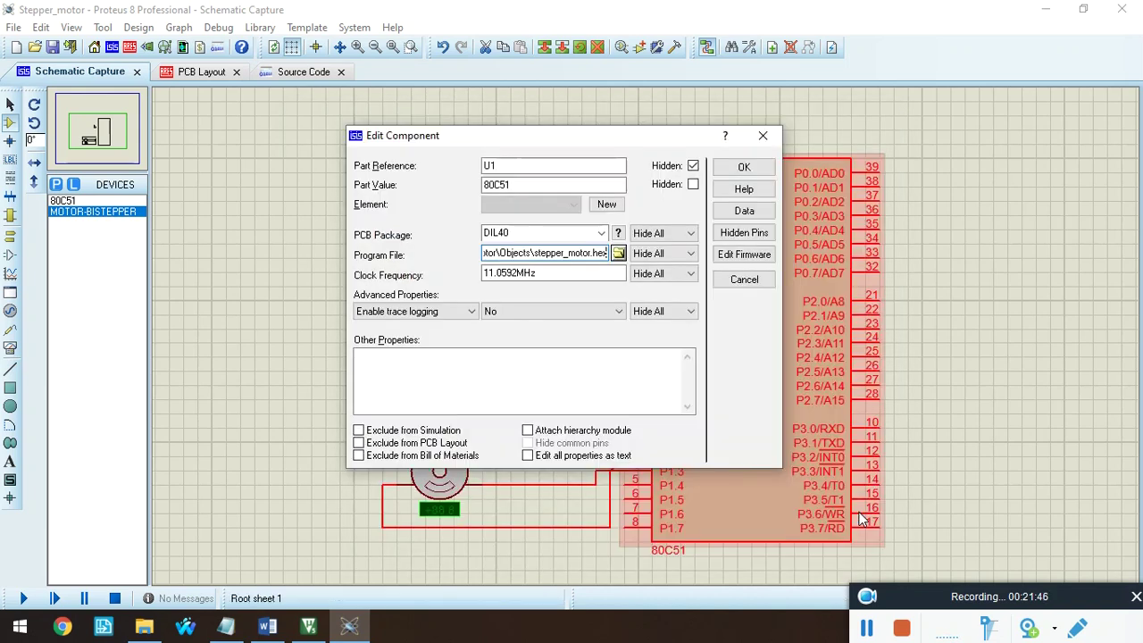
left_click(744, 168)
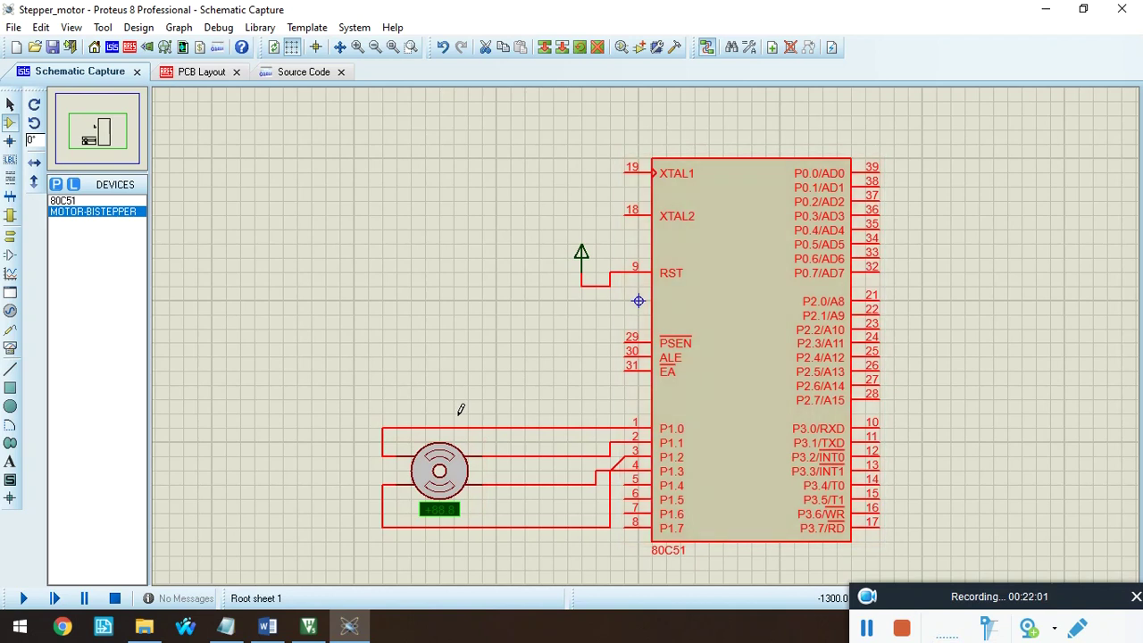
Run the simulation, stop and restart it to watch the stepper motor's rotation, and stop it again.
left_click(24, 597)
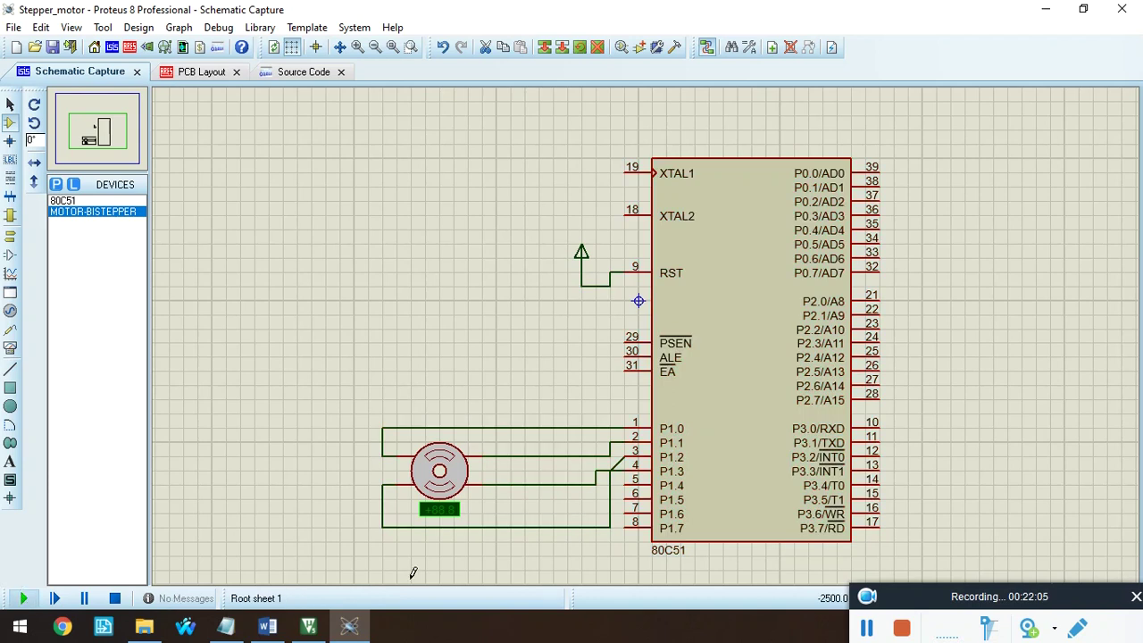
left_click(116, 599)
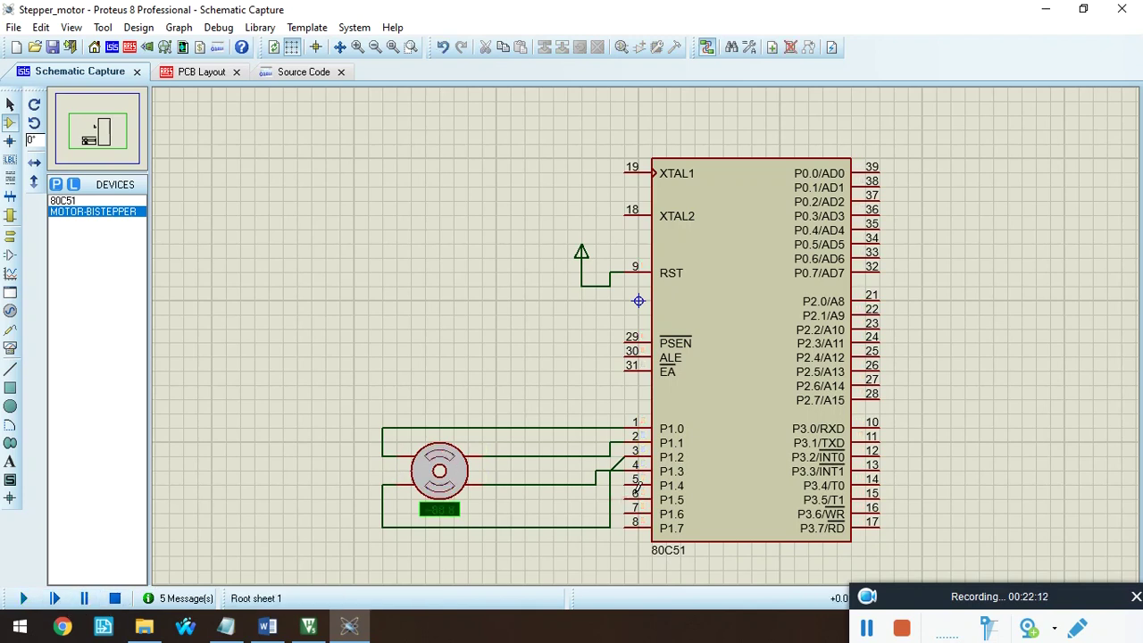
left_click(24, 600)
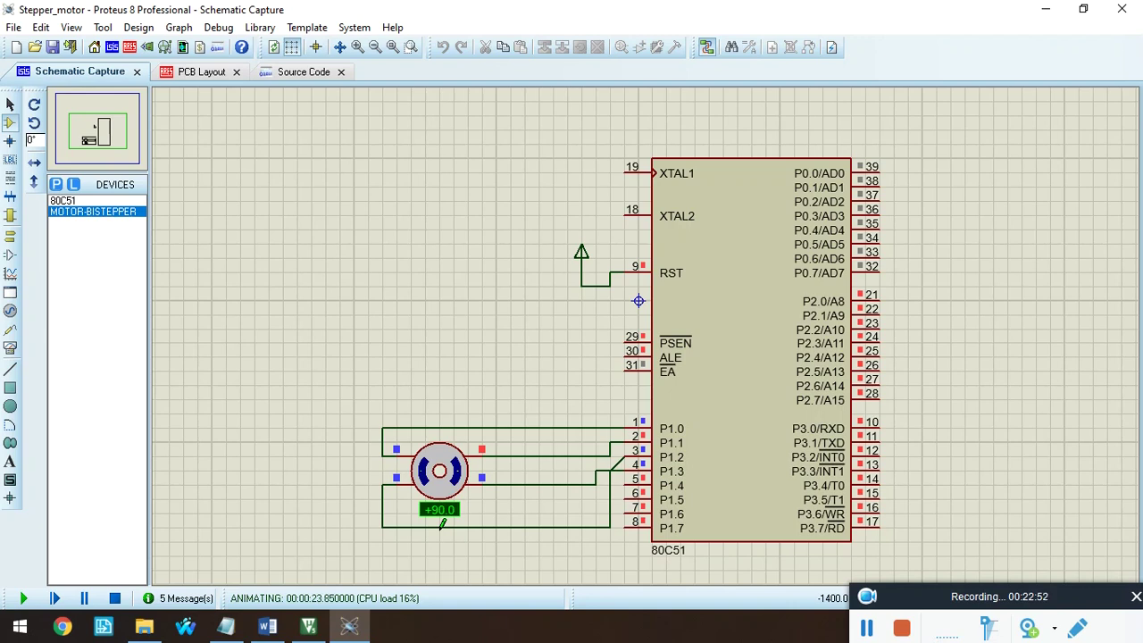
left_click(116, 599)
Switch to µVision and show the stepper_motor.c source code.
left_click(308, 627)
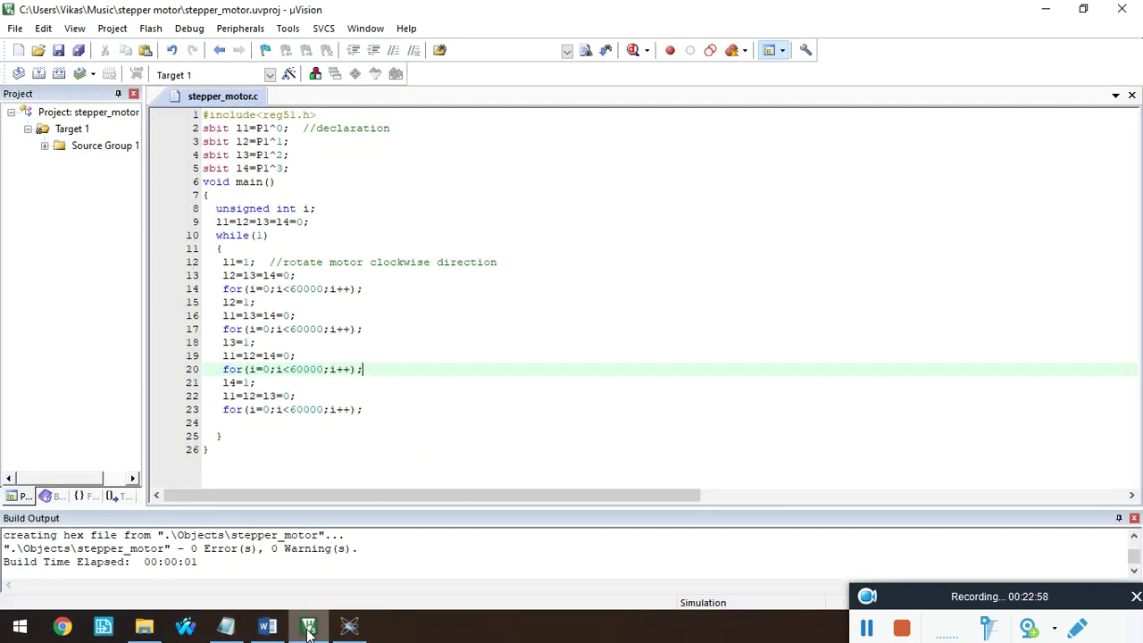